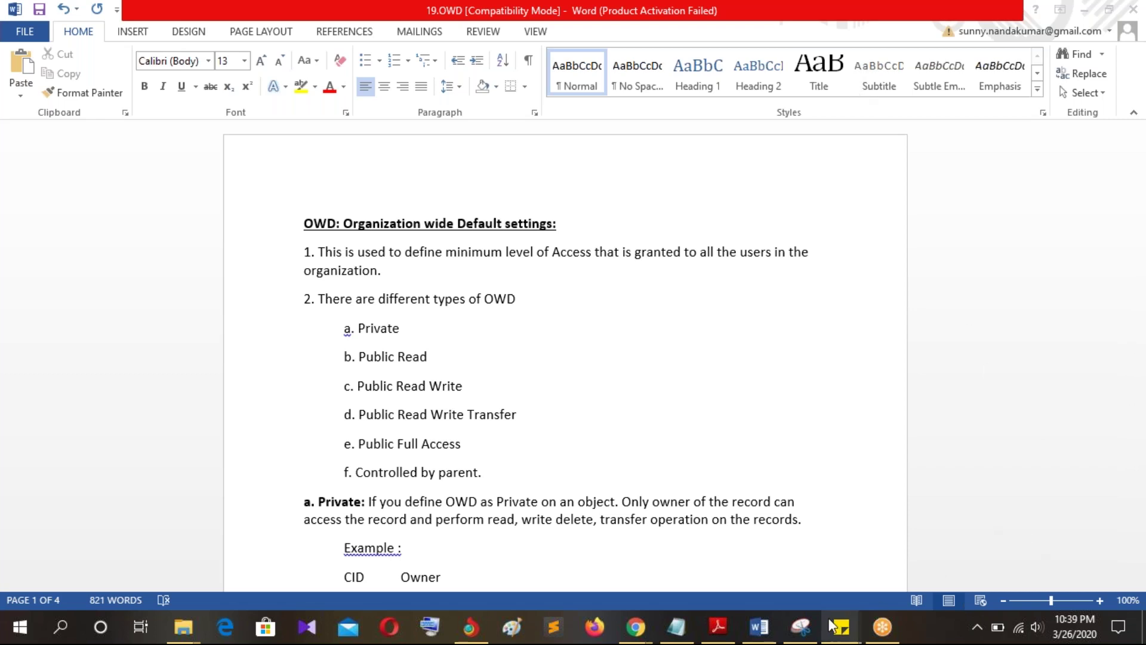
Raise the system volume and bring the All Users – Salesforce window to the front
mouse_move(836, 625)
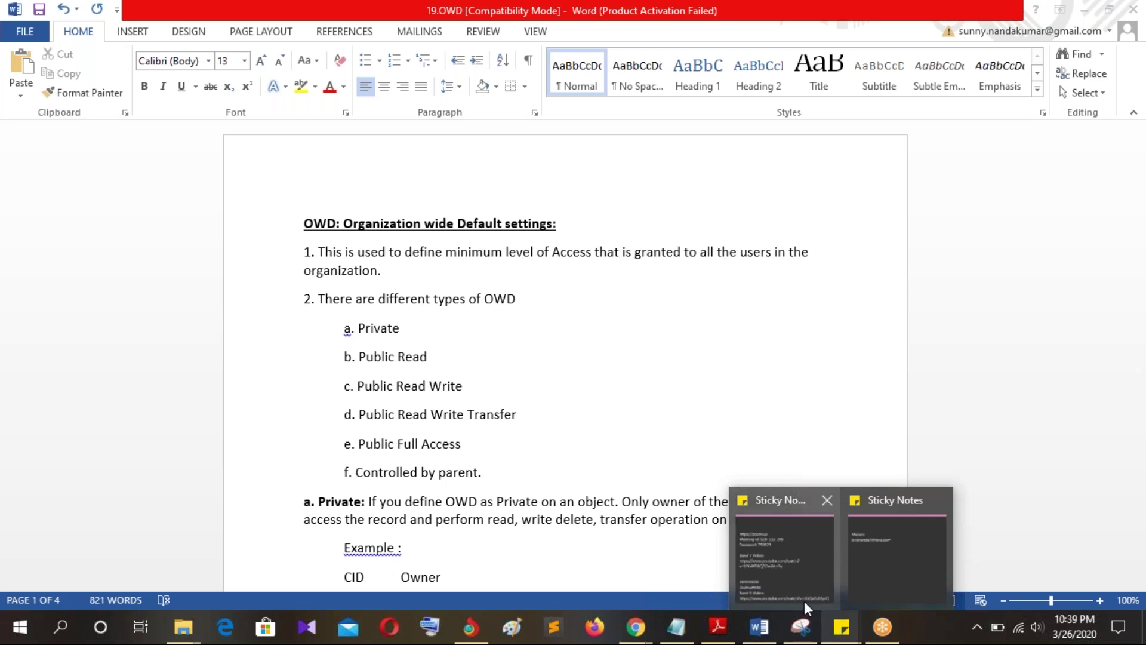
mouse_move(804, 600)
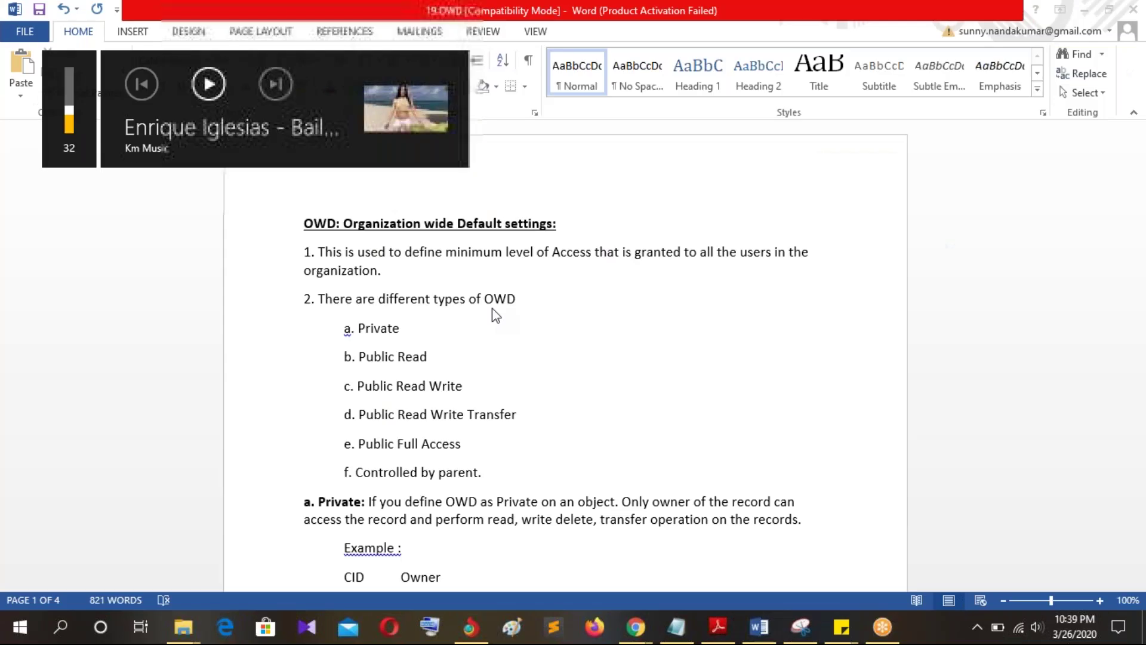
key(XF86AudioRaiseVolume)
key(XF86AudioRaiseVolume)
key(XF86AudioRaiseVolume)
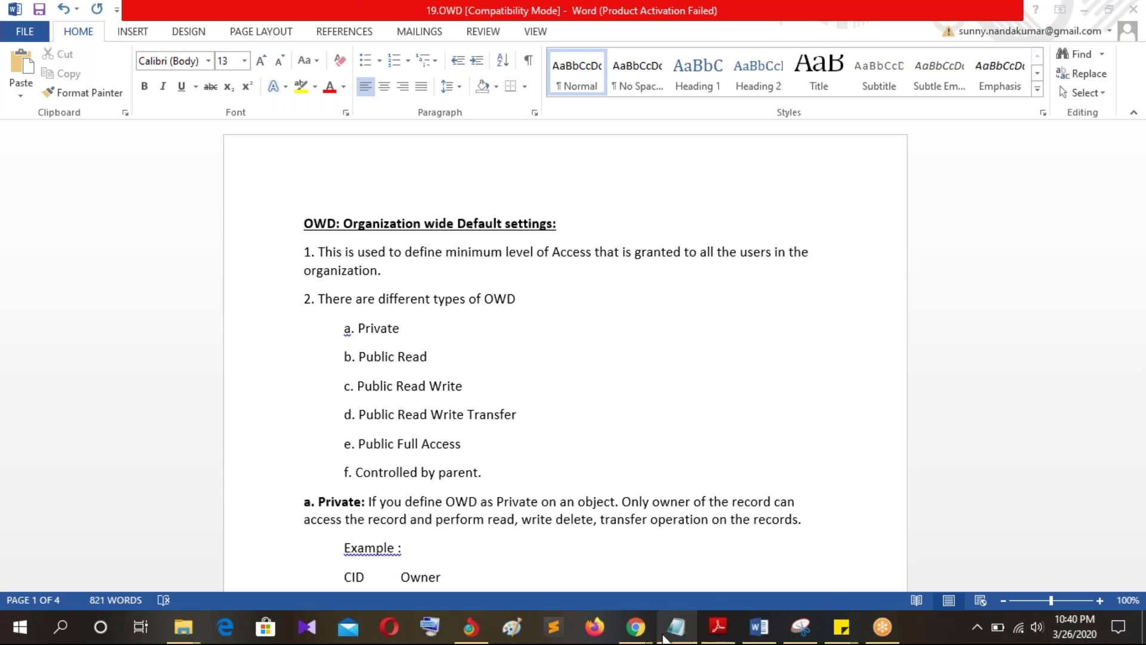
mouse_move(637, 627)
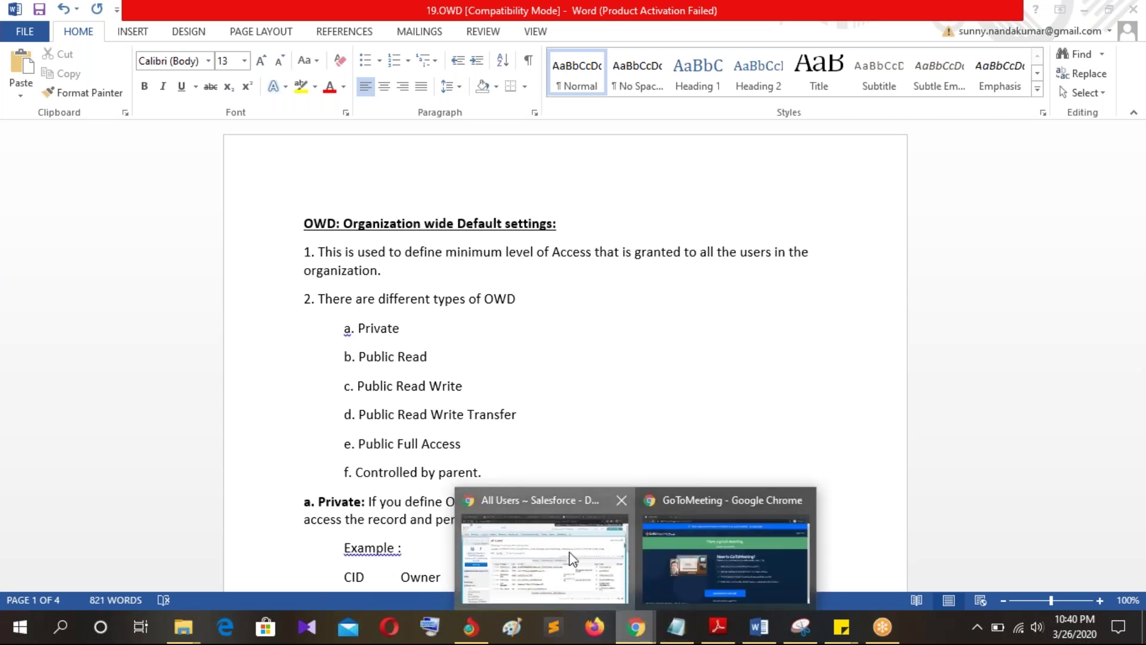
click(552, 561)
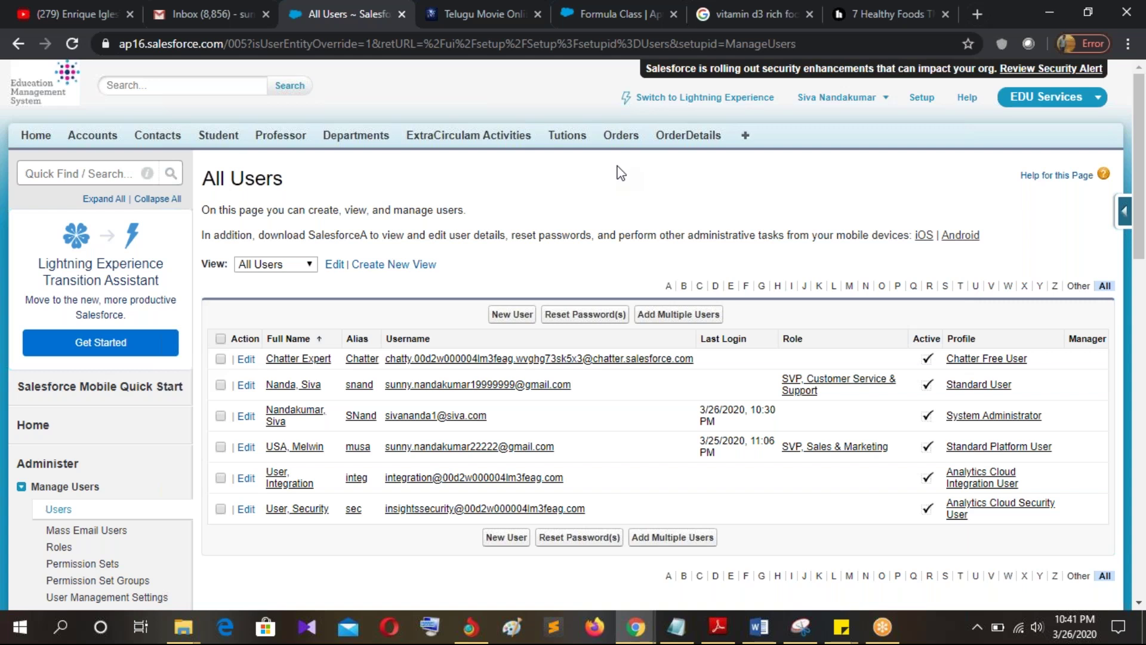
double_click(604, 235)
double_click(624, 234)
click(681, 233)
double_click(706, 234)
click(786, 232)
double_click(800, 234)
click(847, 233)
double_click(853, 235)
click(821, 197)
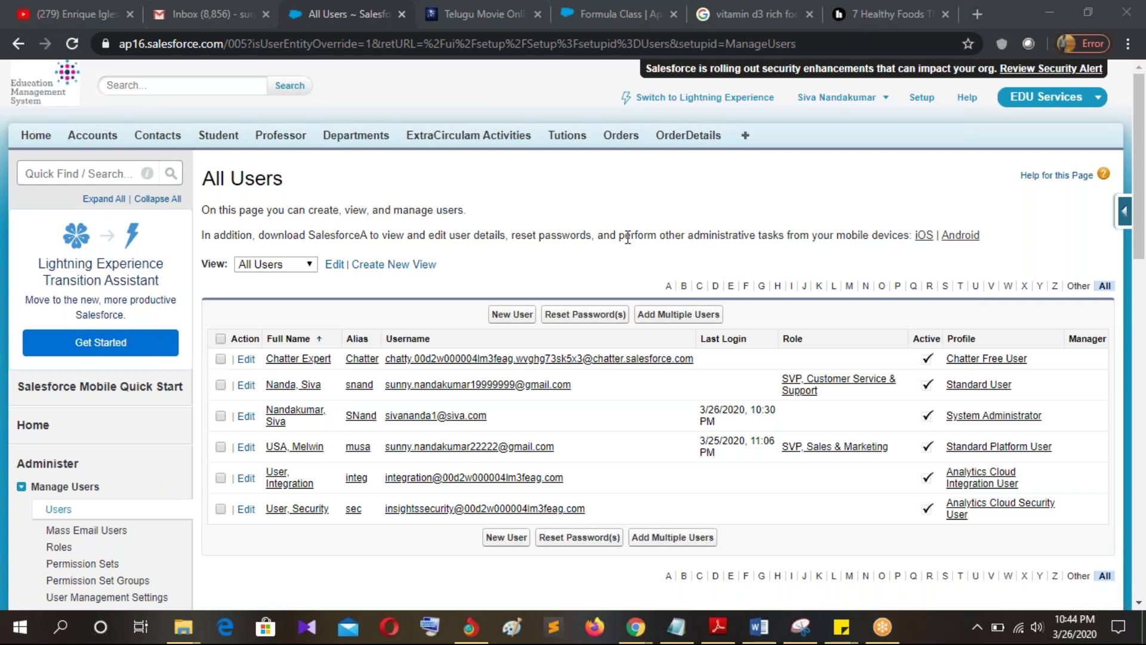
Highlight parts of the All Users intro sentence, then go to the Professor tab
drag(619, 235, 834, 241)
click(791, 235)
click(829, 240)
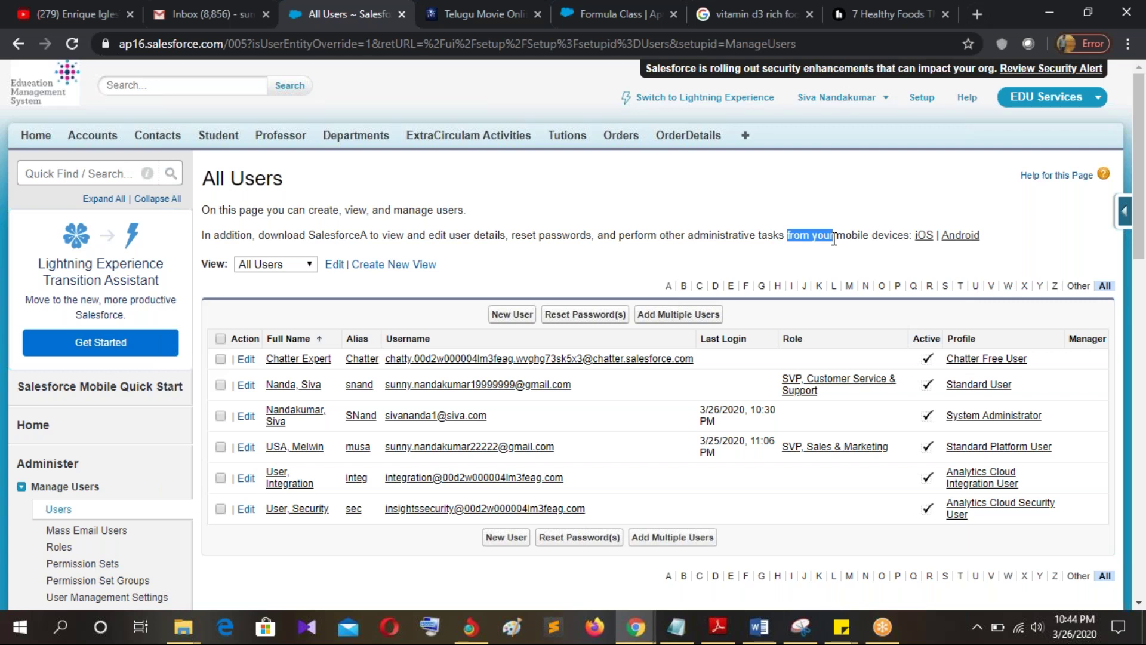
click(824, 233)
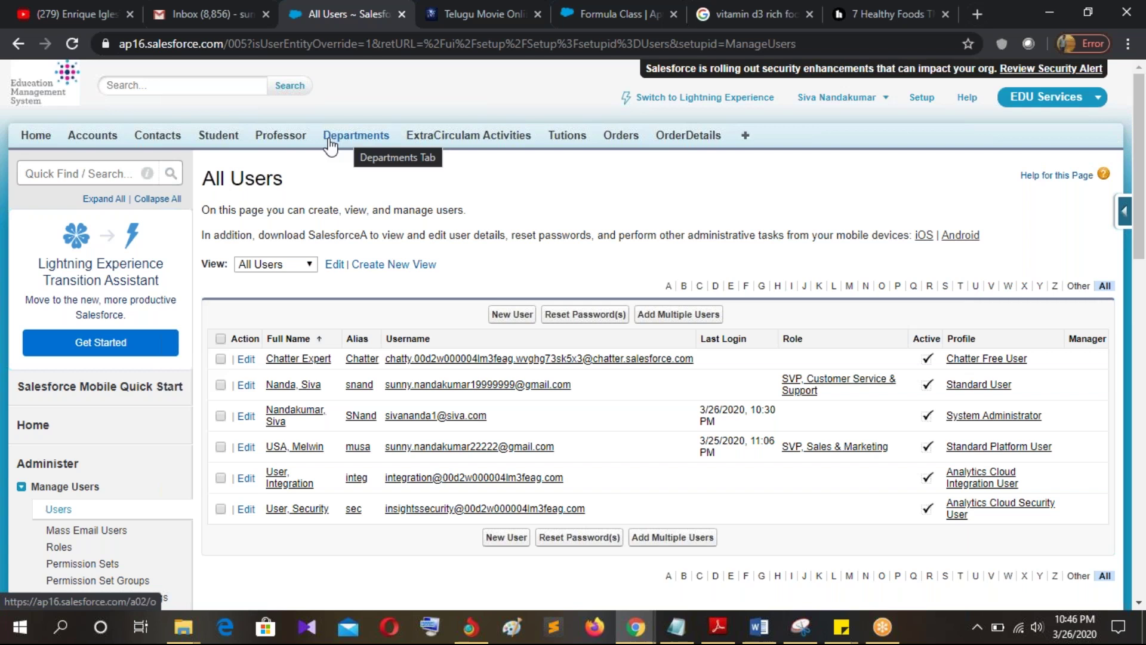
click(267, 143)
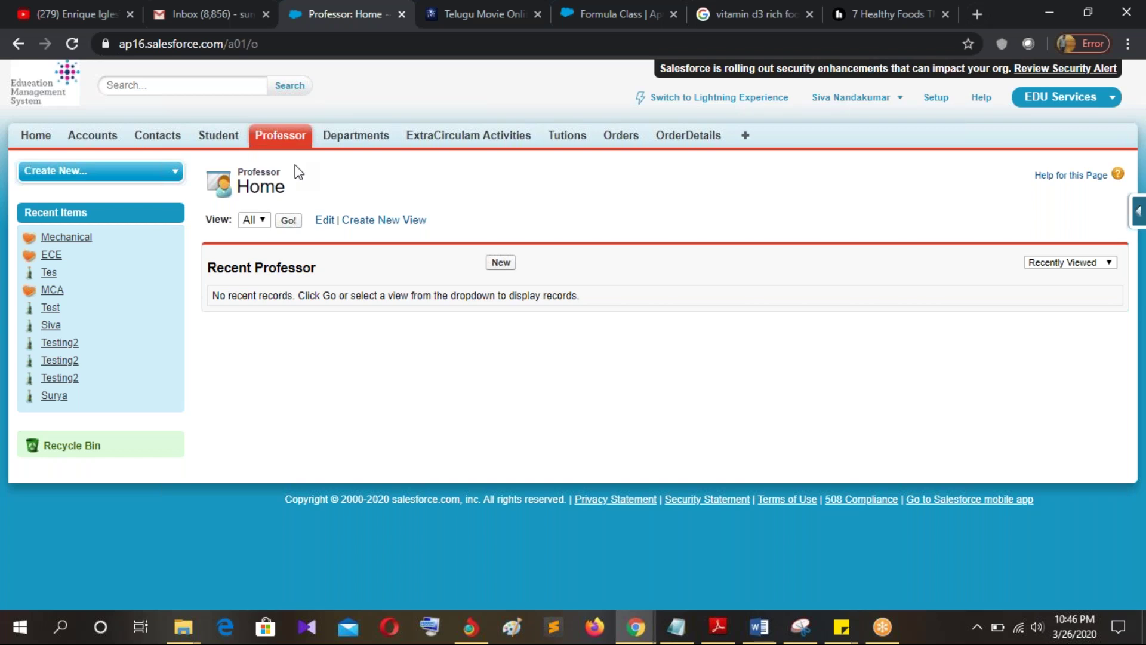
Open the EDU Services app menu to view the available apps
click(1055, 99)
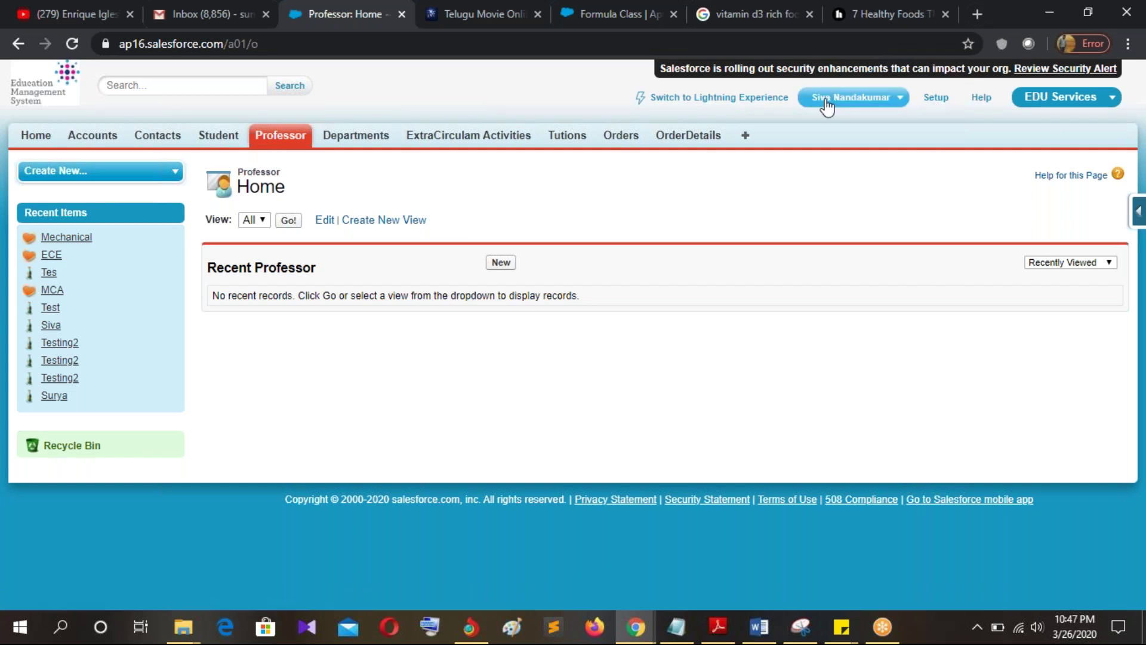
Go to Setup and expand Administer > Manage Users to reach the Users list
click(923, 102)
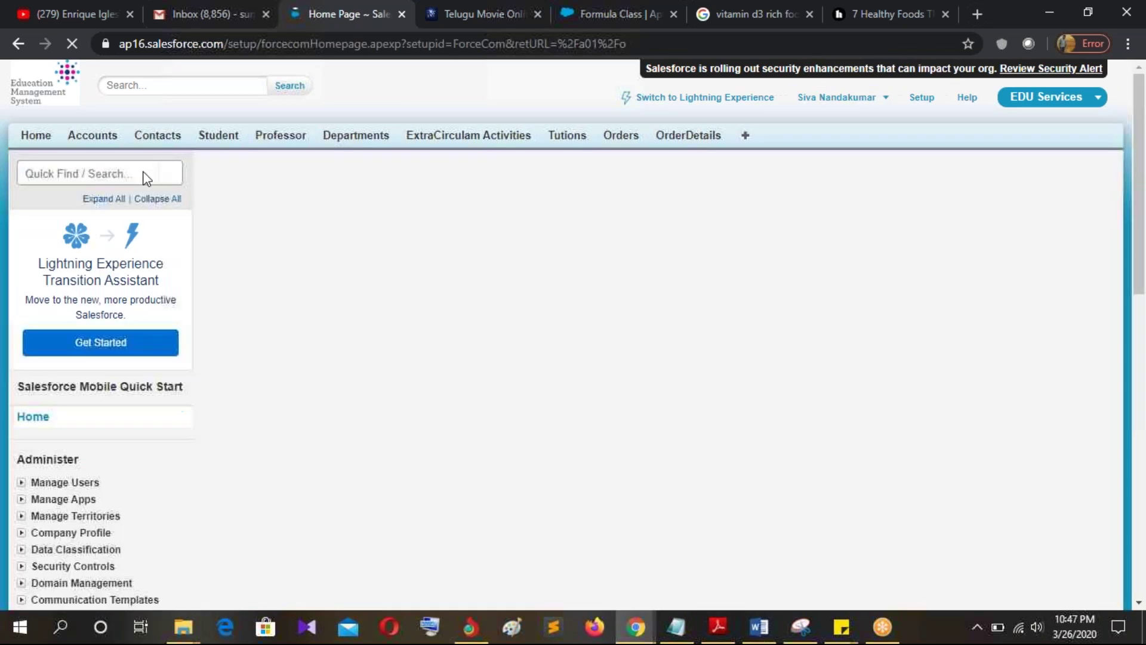
scroll(22, 238, down, 4)
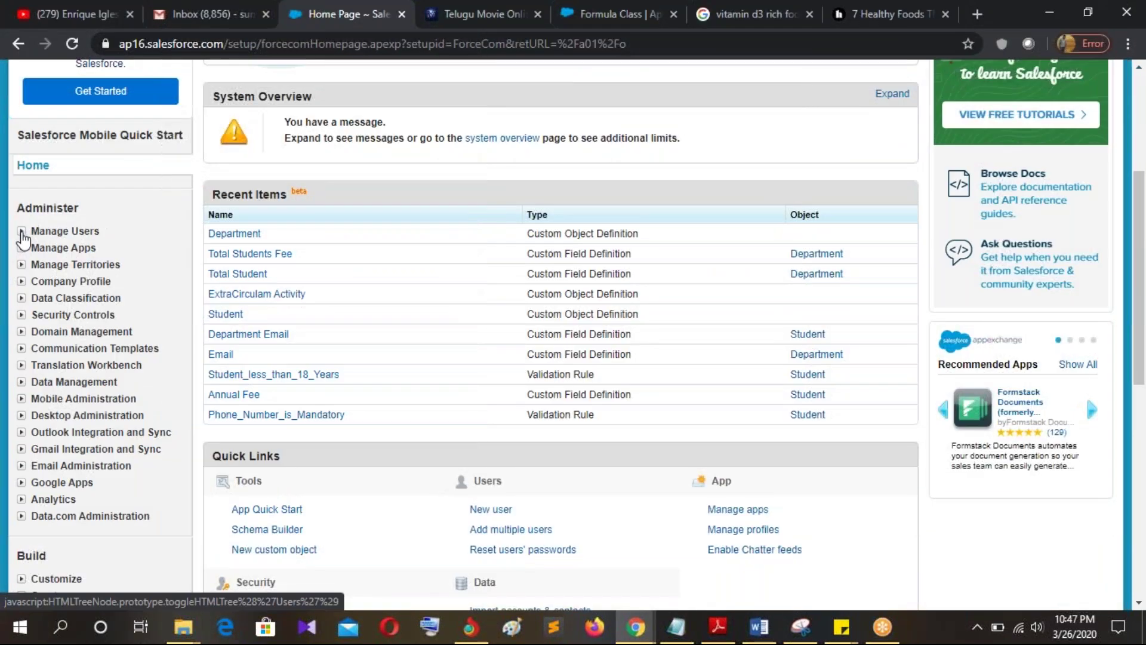
click(21, 233)
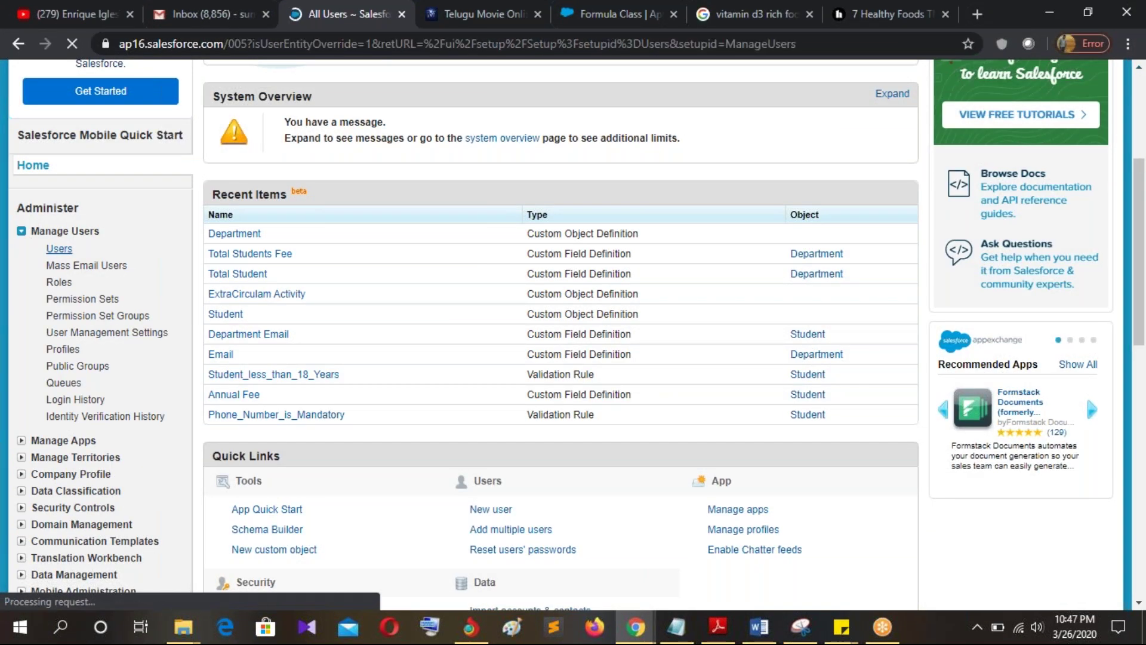
scroll(361, 413, down, 1)
scroll(306, 373, down, 1)
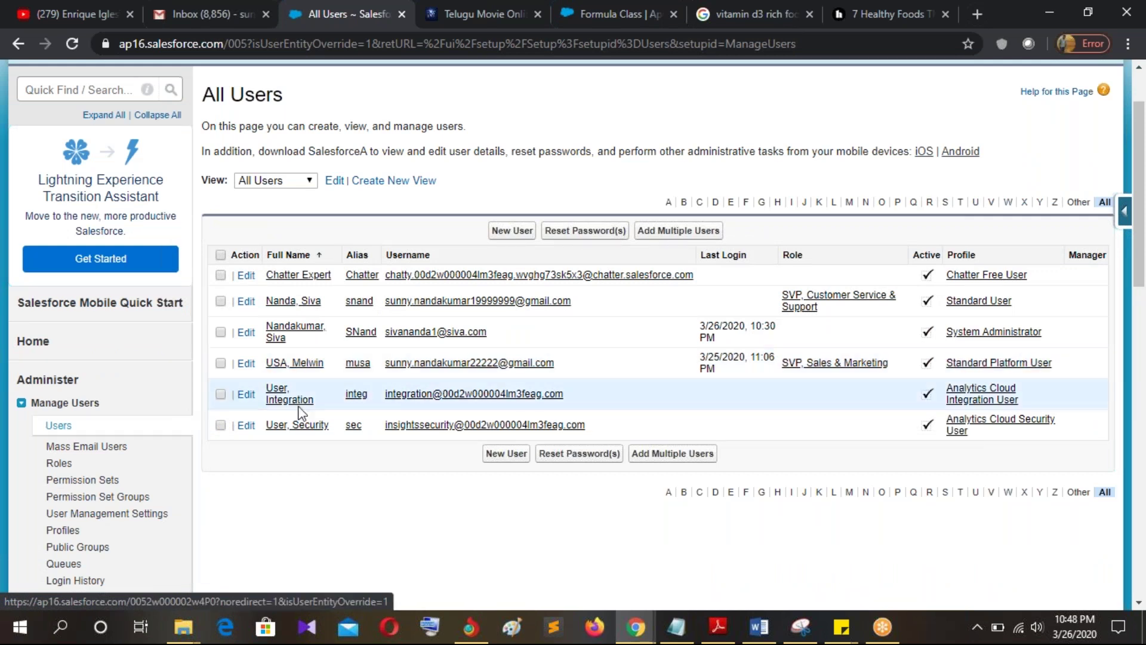
scroll(70, 368, down, 2)
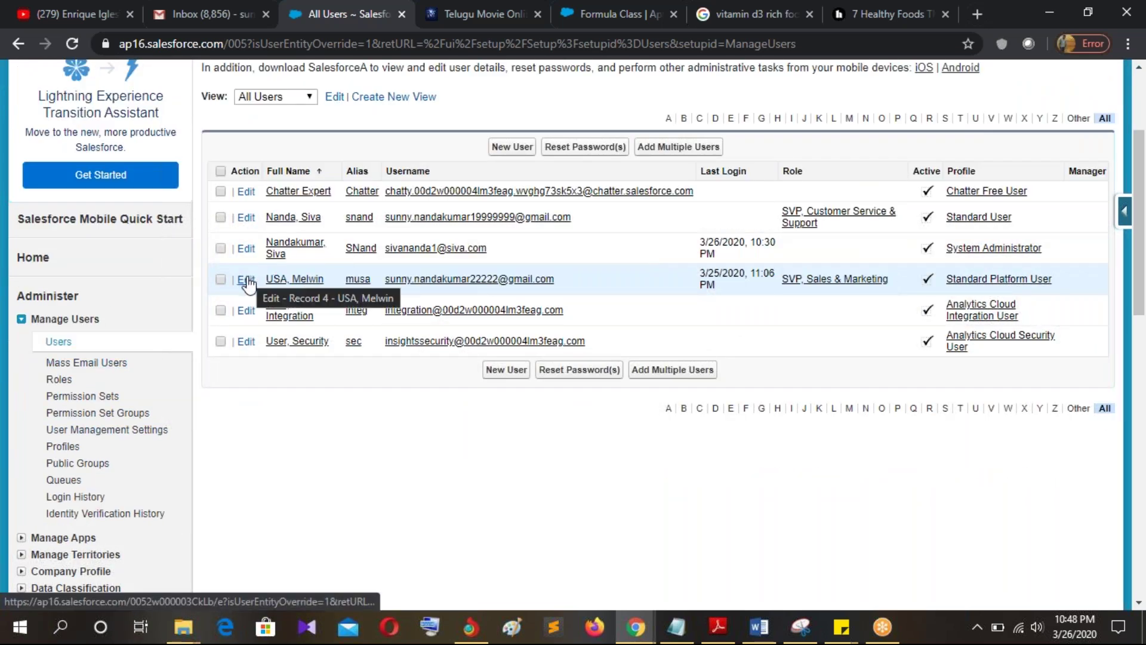
Open the Standard Platform User's detail record and select part of their username
click(289, 286)
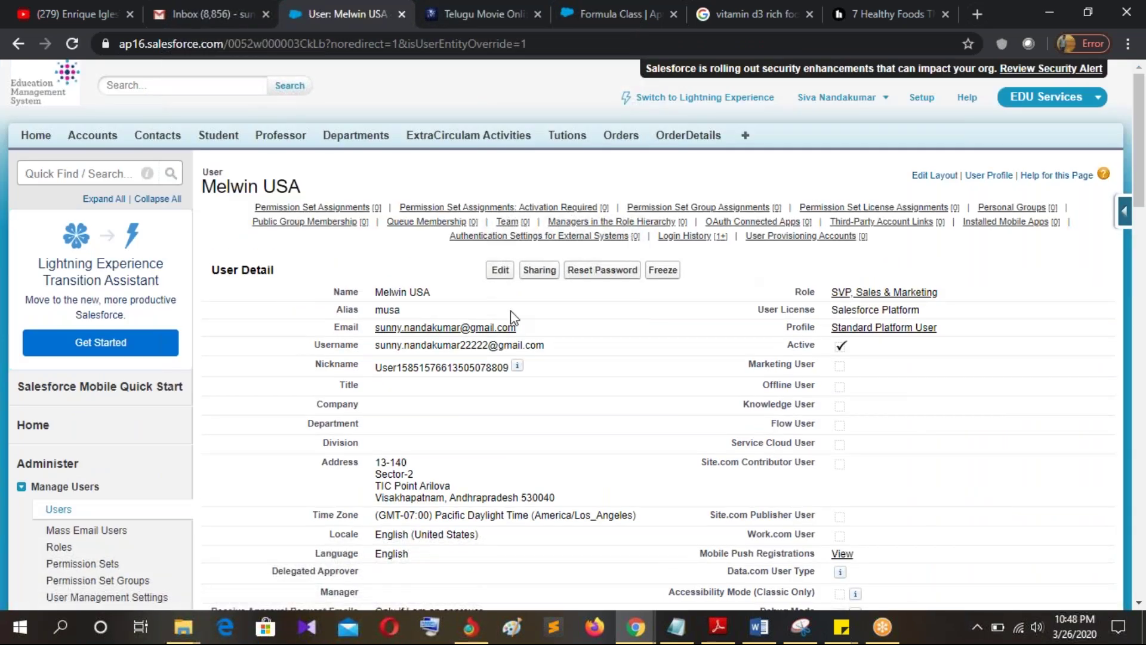
scroll(414, 322, down, 4)
click(18, 44)
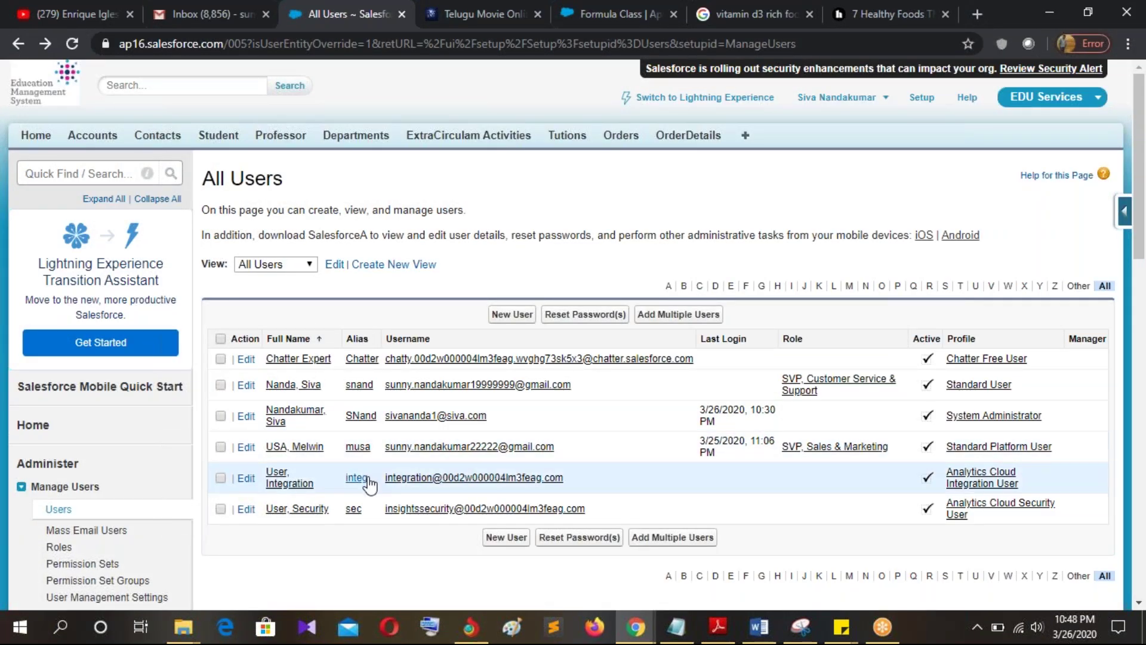
click(390, 453)
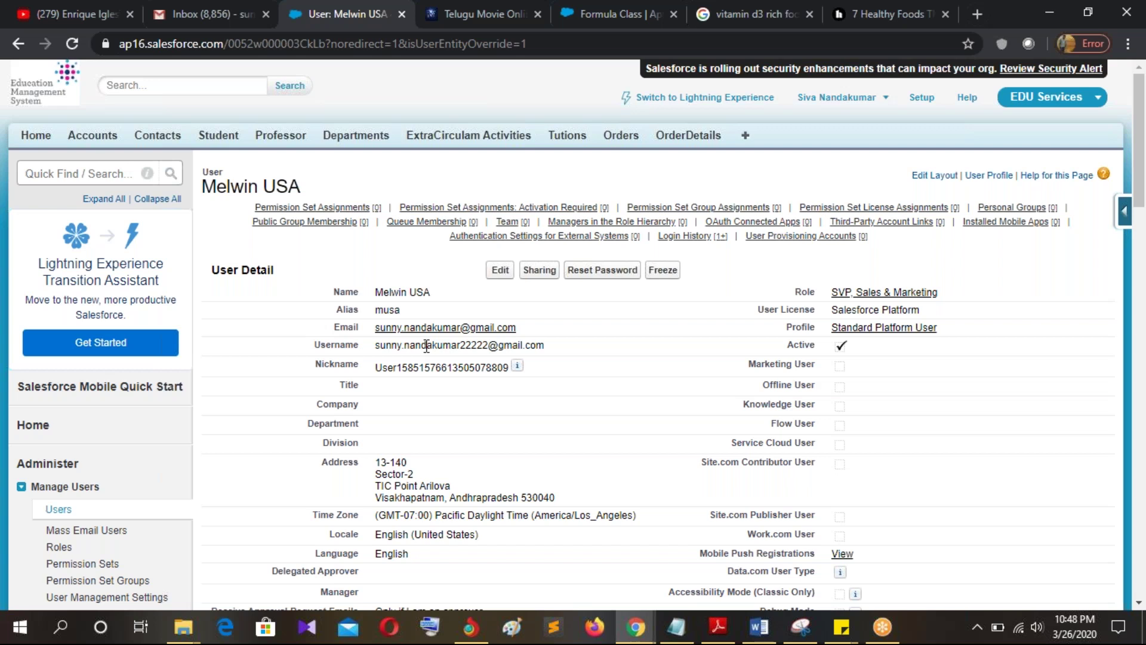
double_click(426, 345)
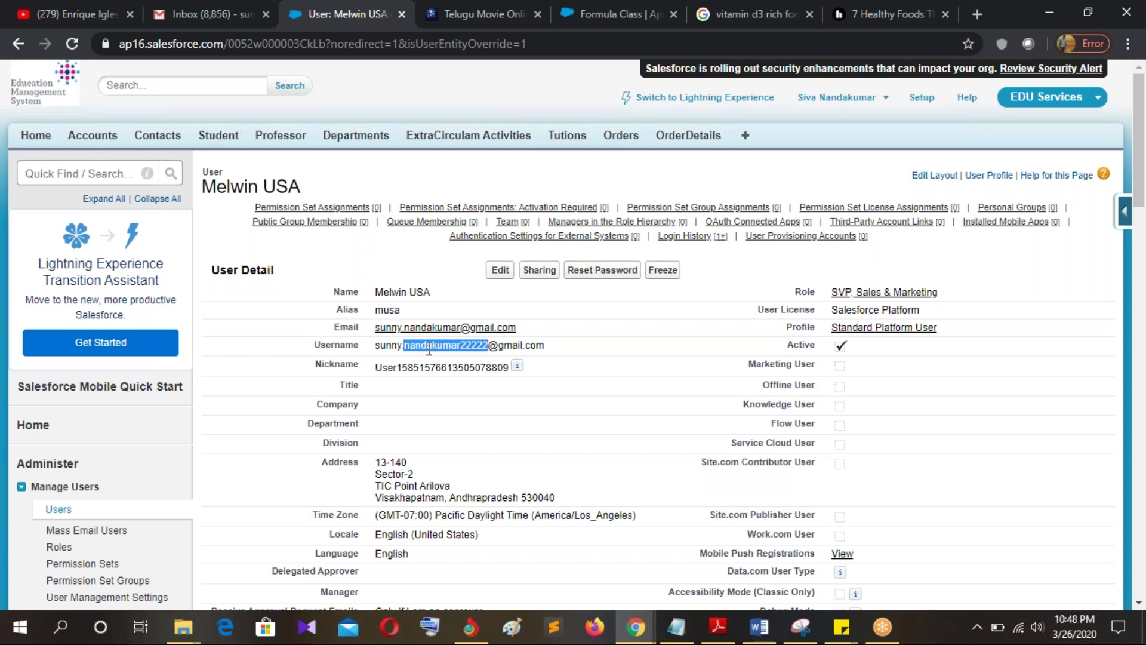
triple_click(550, 355)
key(ctrl+c)
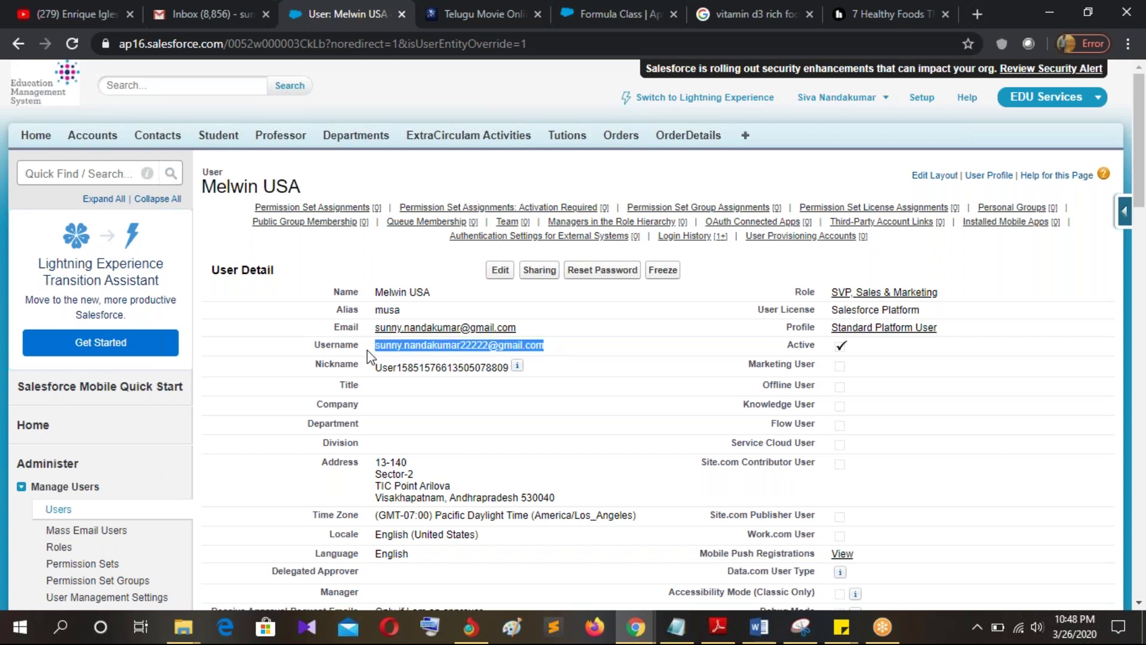
click(471, 627)
click(266, 41)
text(login.salesforce.com)
key(Return)
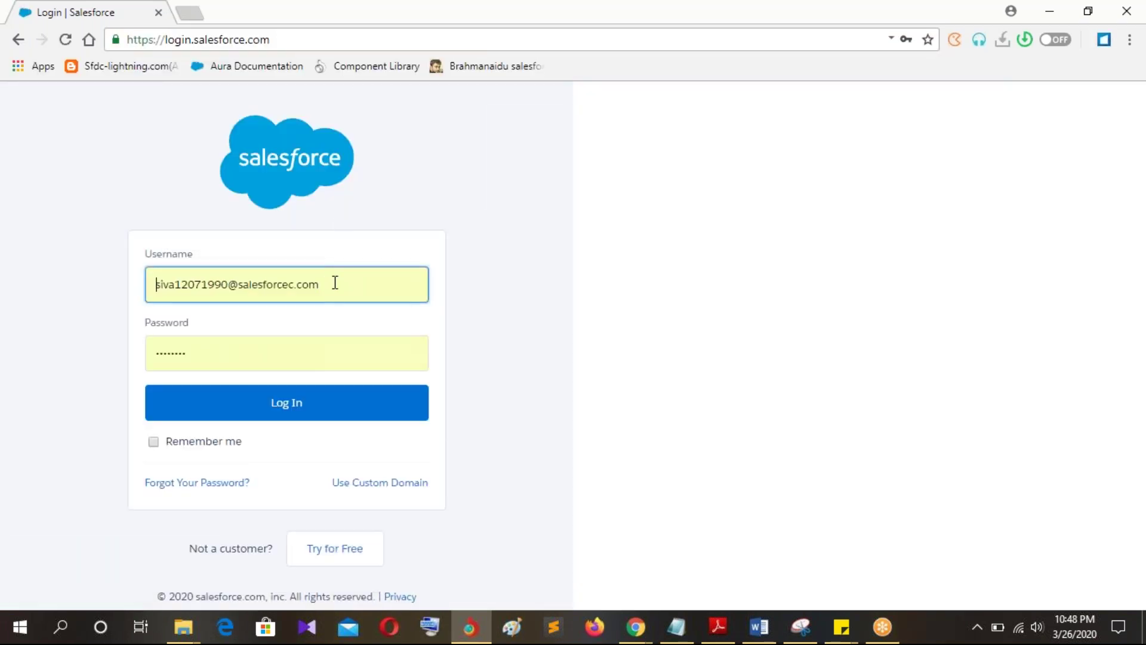
triple_click(335, 284)
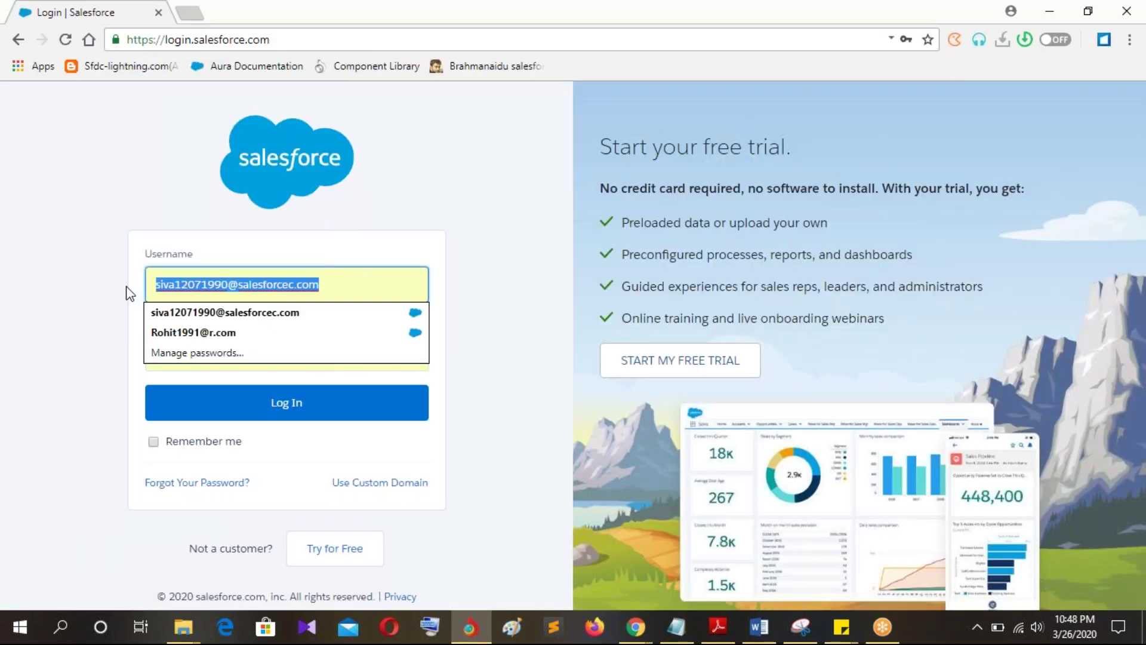
key(ctrl+v)
key(alt+Tab)
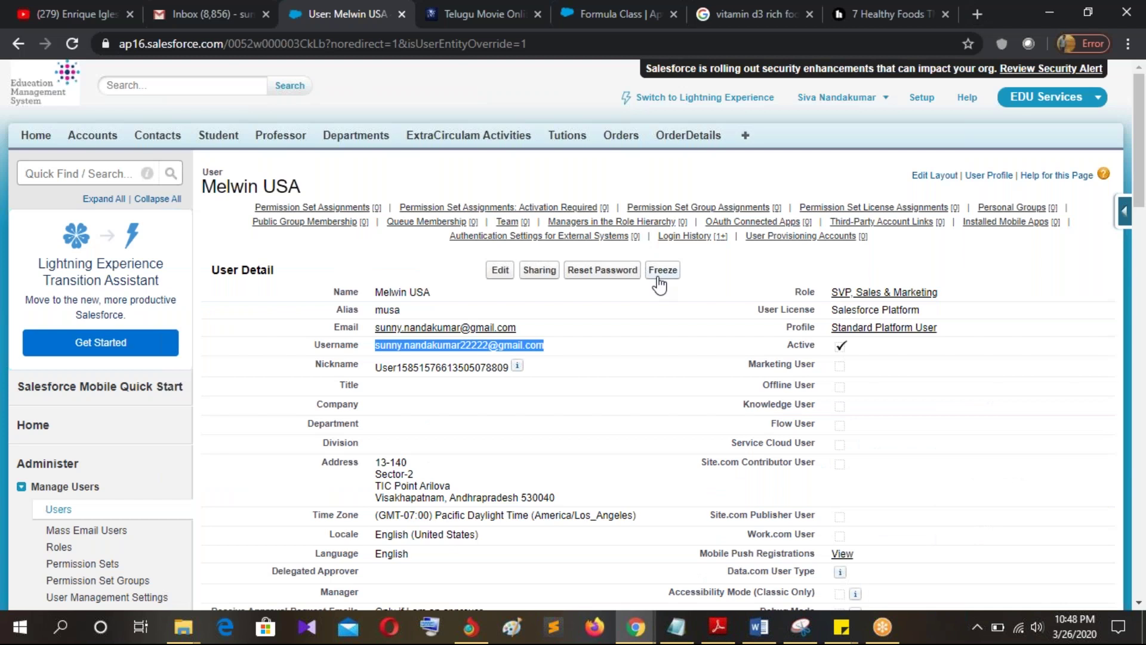
mouse_move(276, 222)
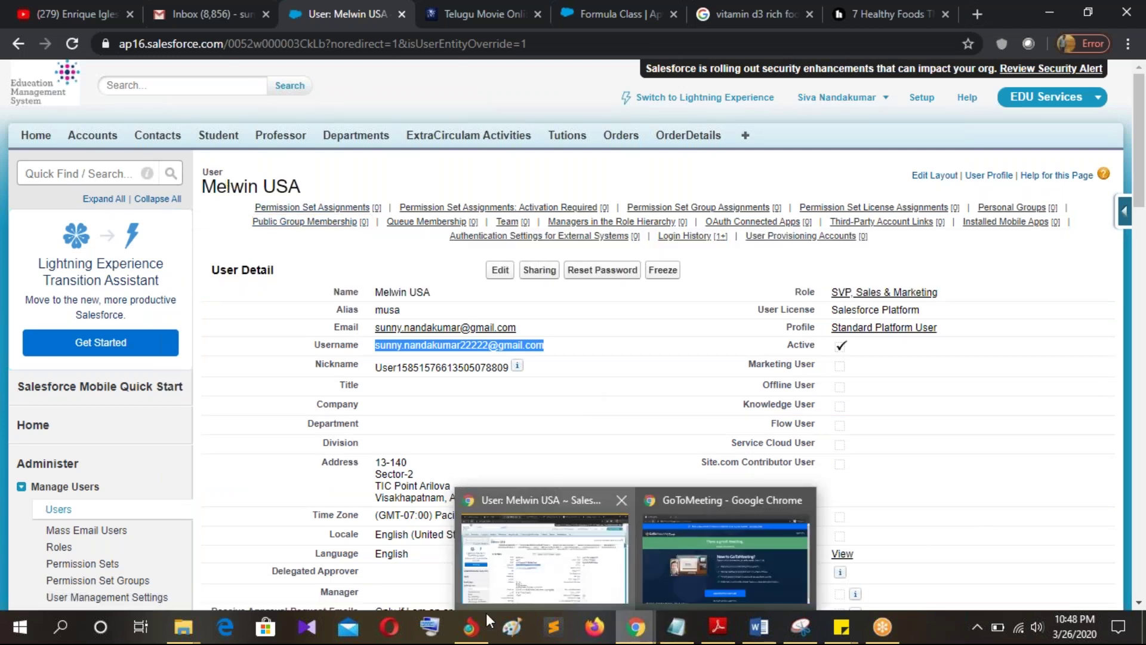
mouse_move(476, 633)
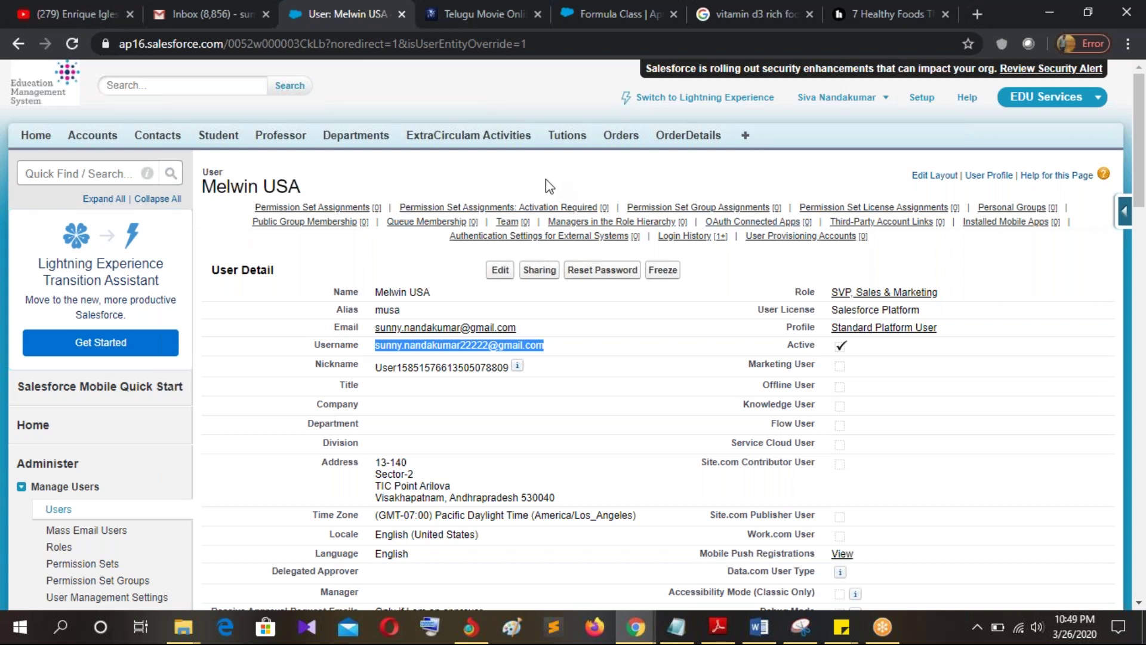
click(531, 95)
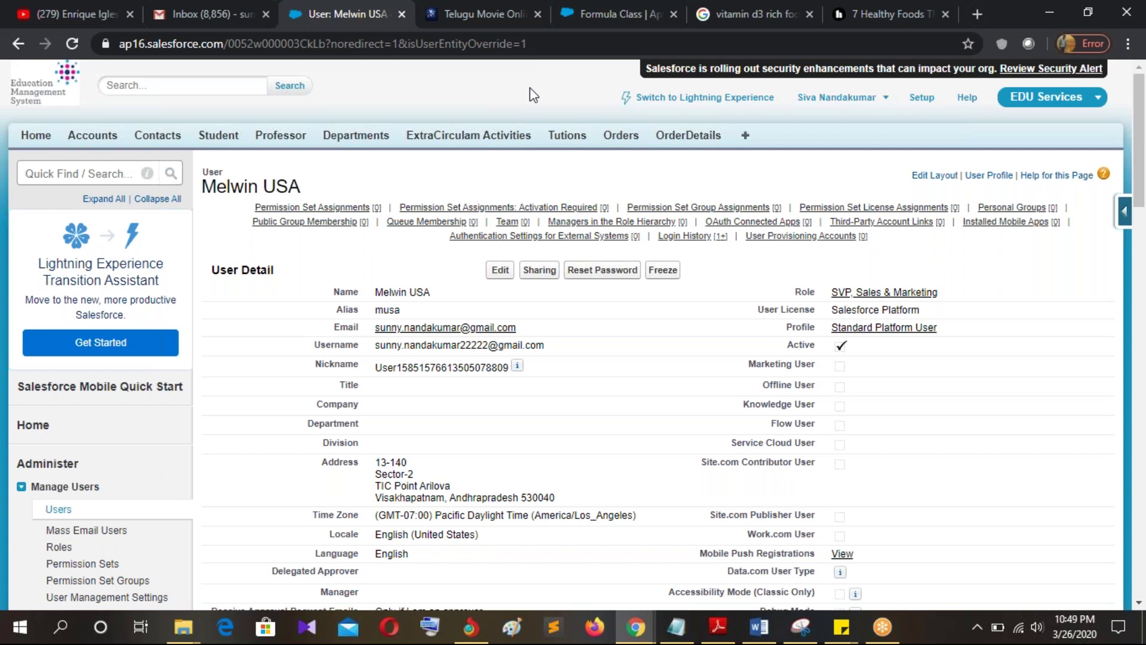
In the Torch browser, replace the saved password with the new user's password and log in
key(alt+Tab)
drag(204, 358, 94, 356)
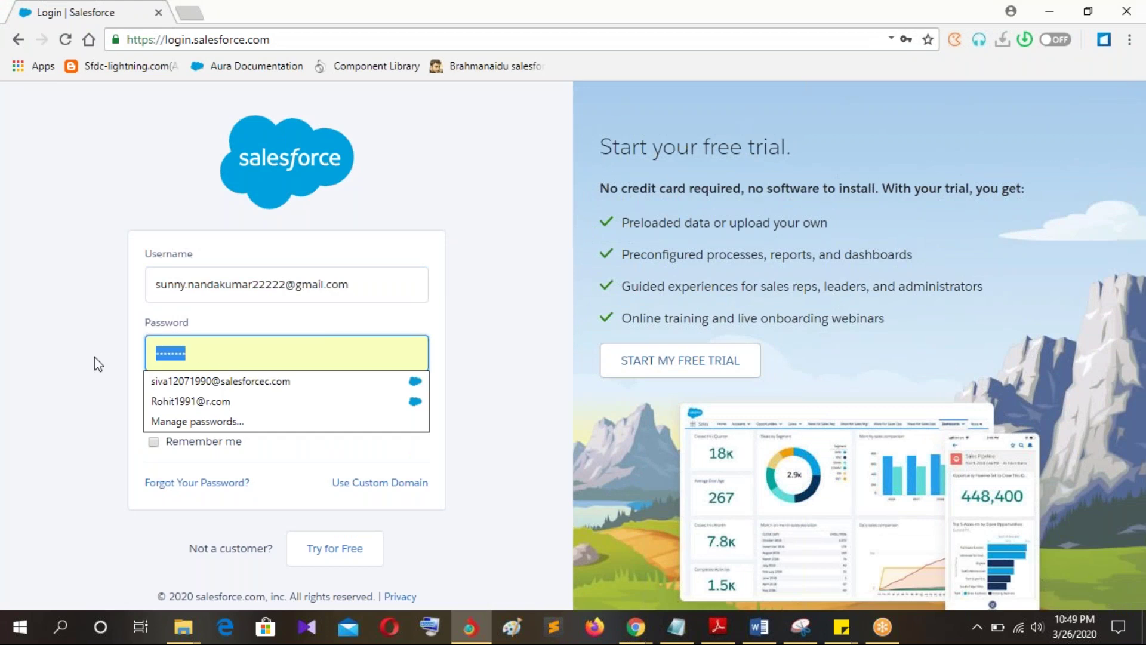
key(BackSpace)
text(••••••••)
key(Return)
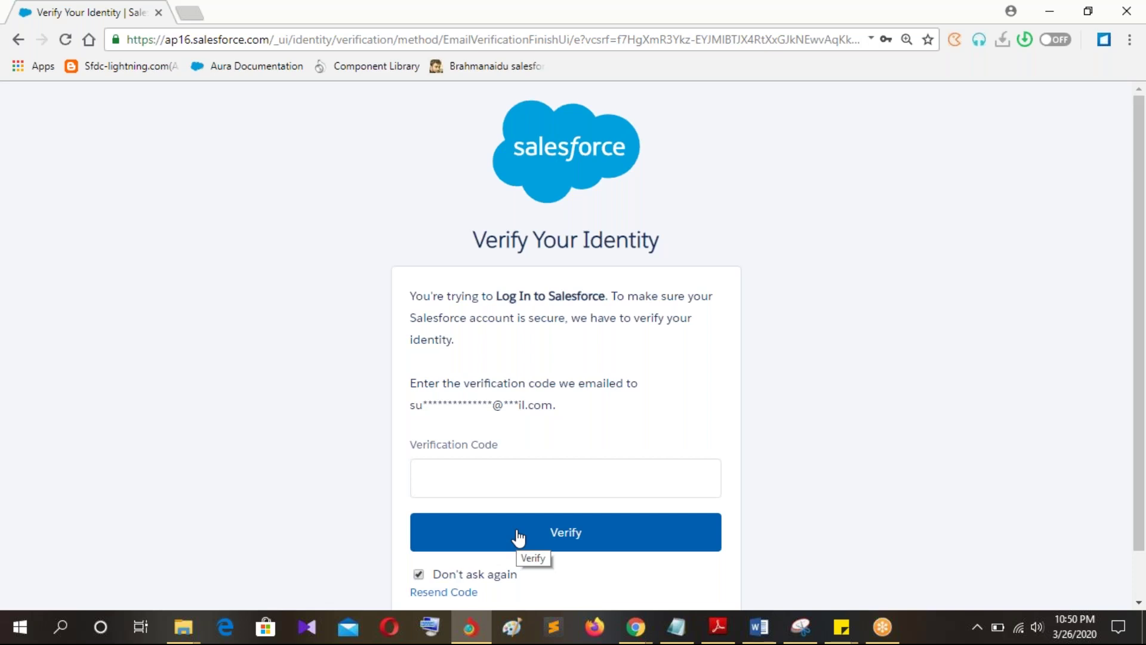
Enter the emailed verification code and submit it to verify the new user's identity
click(535, 480)
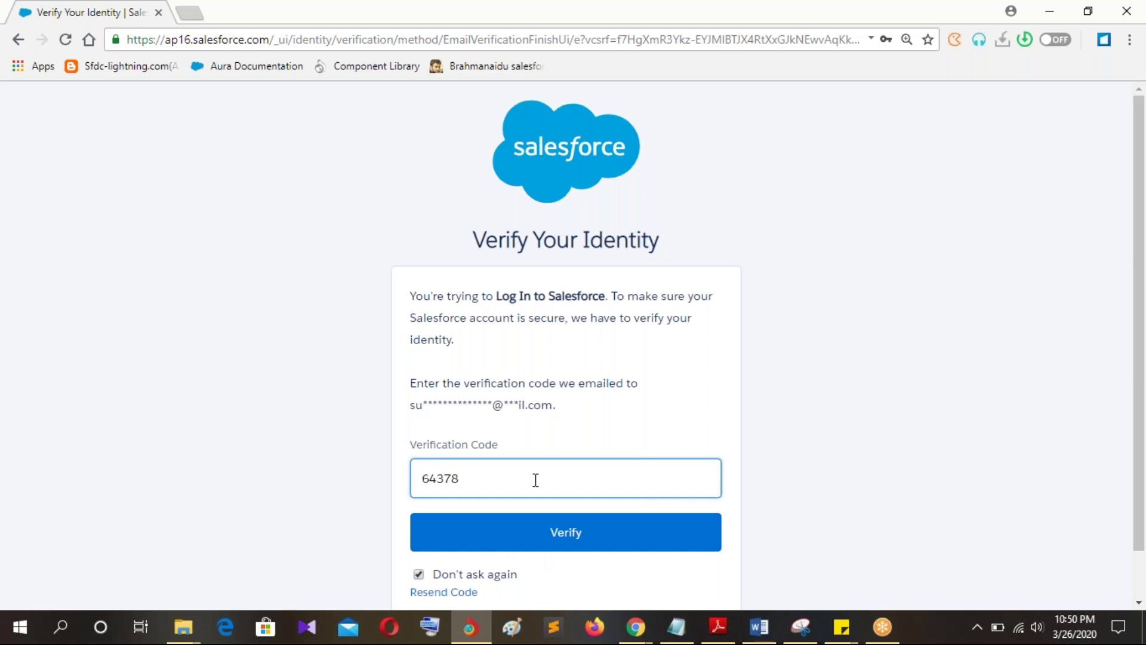
click(550, 540)
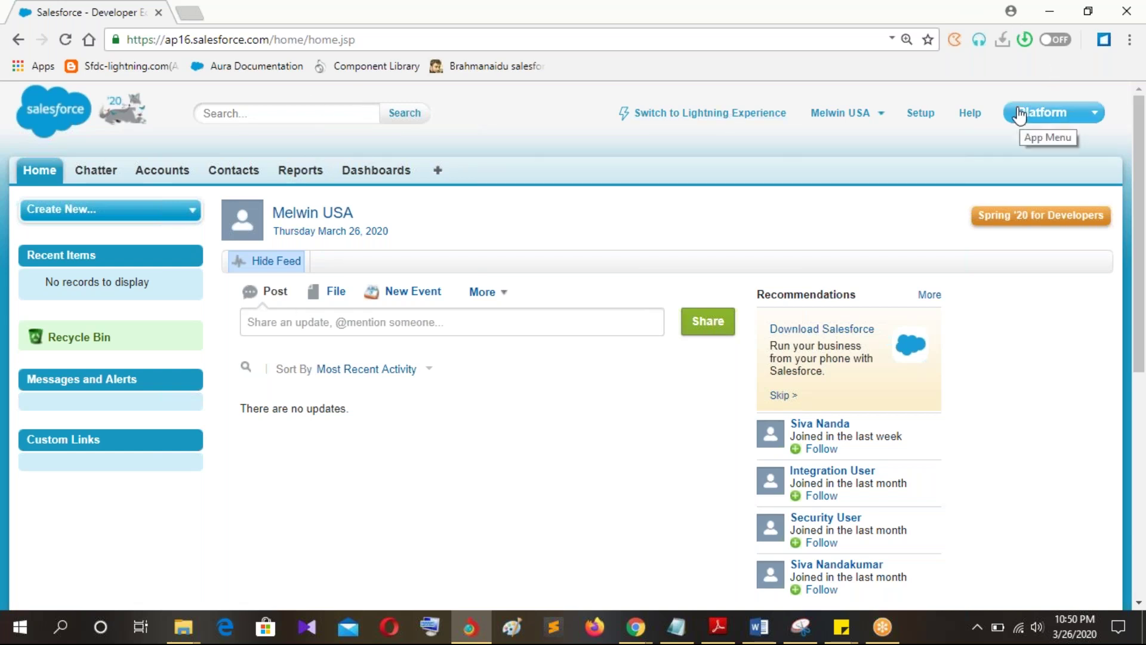
Compare the new user's app menu with the administrator's EDU Services app list
click(1068, 121)
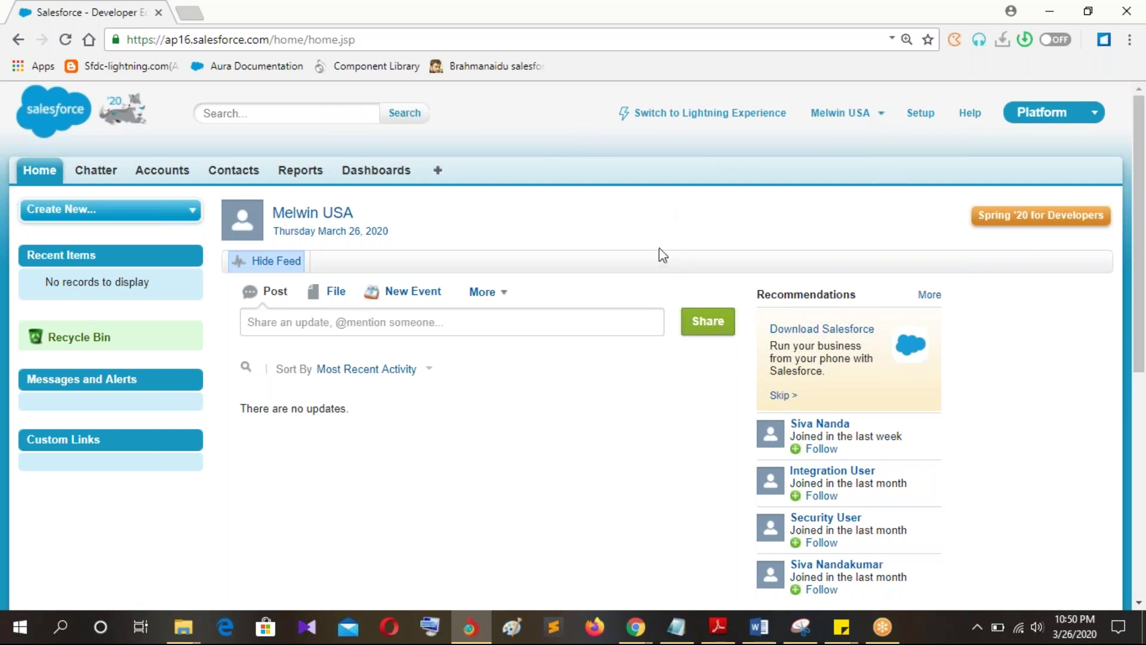
key(alt+Tab)
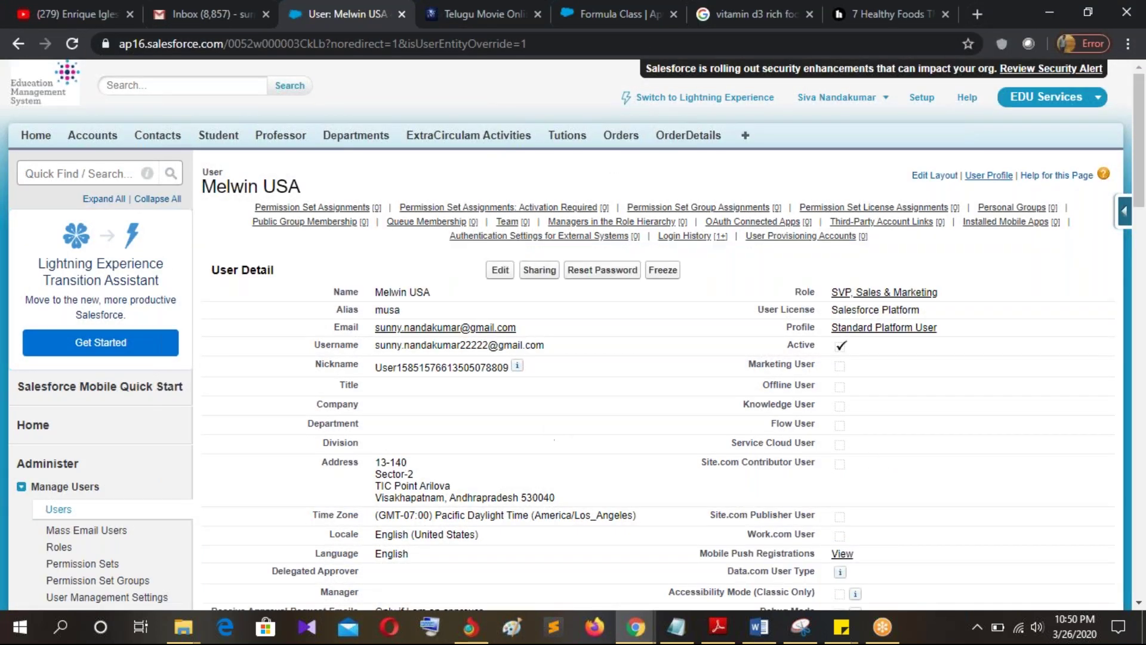
click(1054, 109)
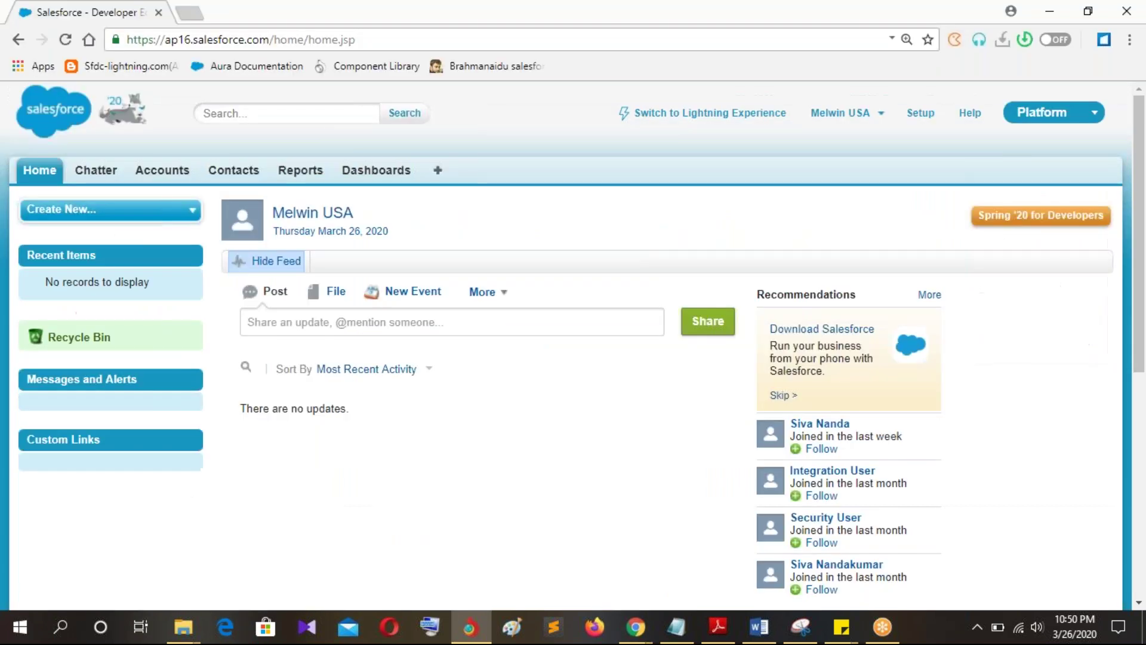
click(1092, 121)
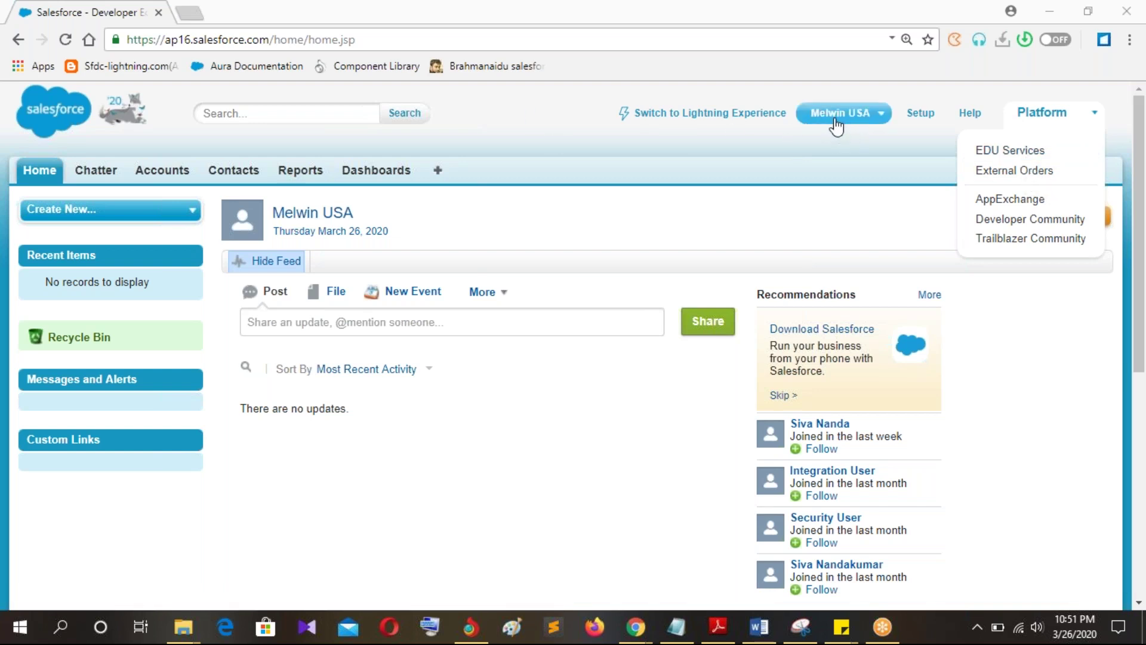
Switch the new user to the EDU Services app and browse the All Tabs page
click(816, 147)
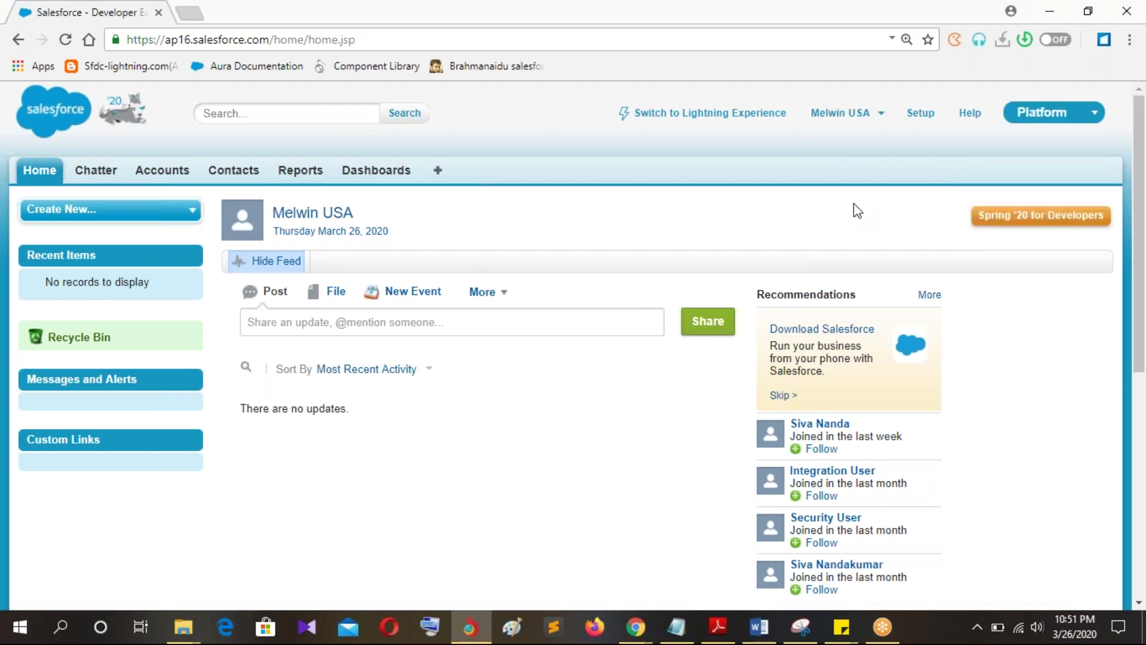
click(1034, 117)
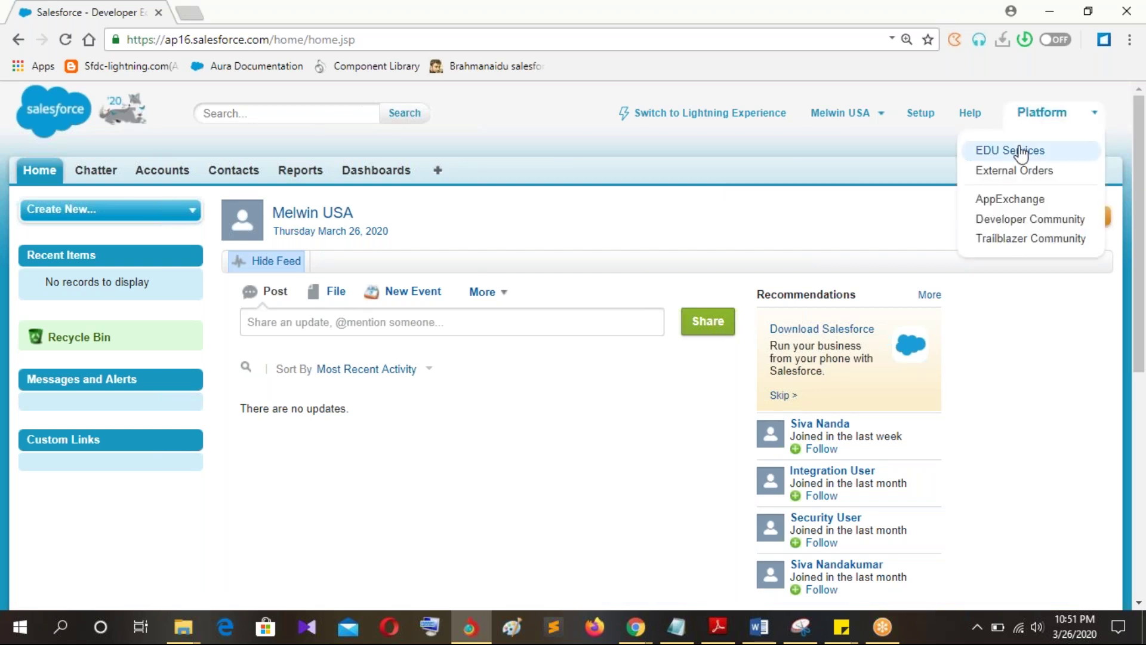
click(1023, 149)
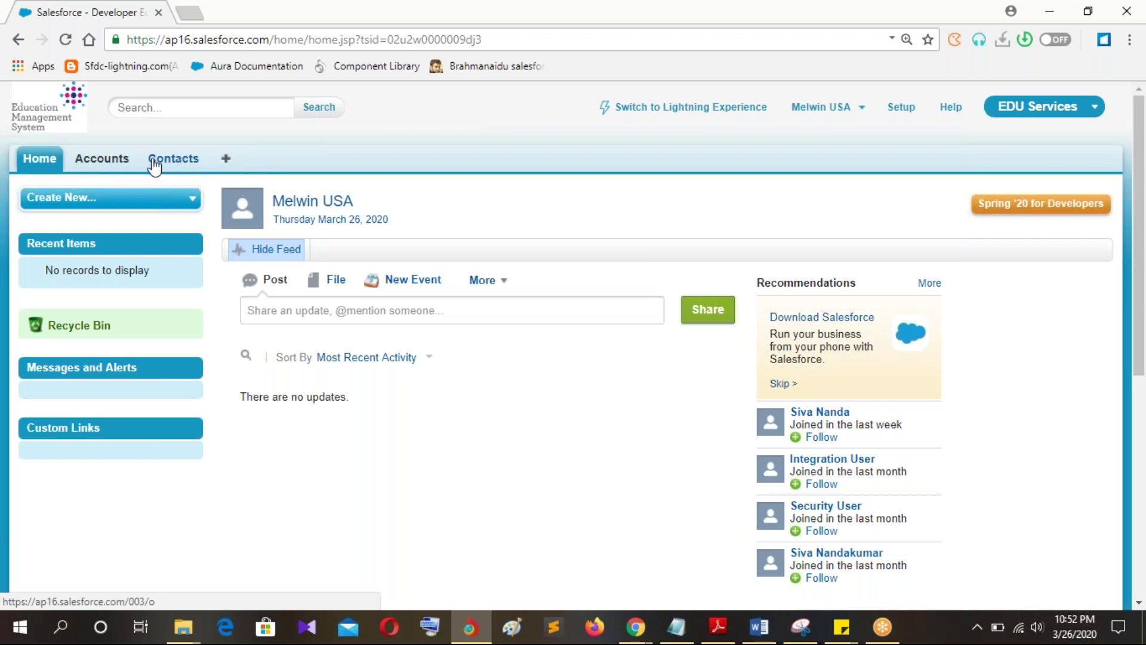
click(225, 158)
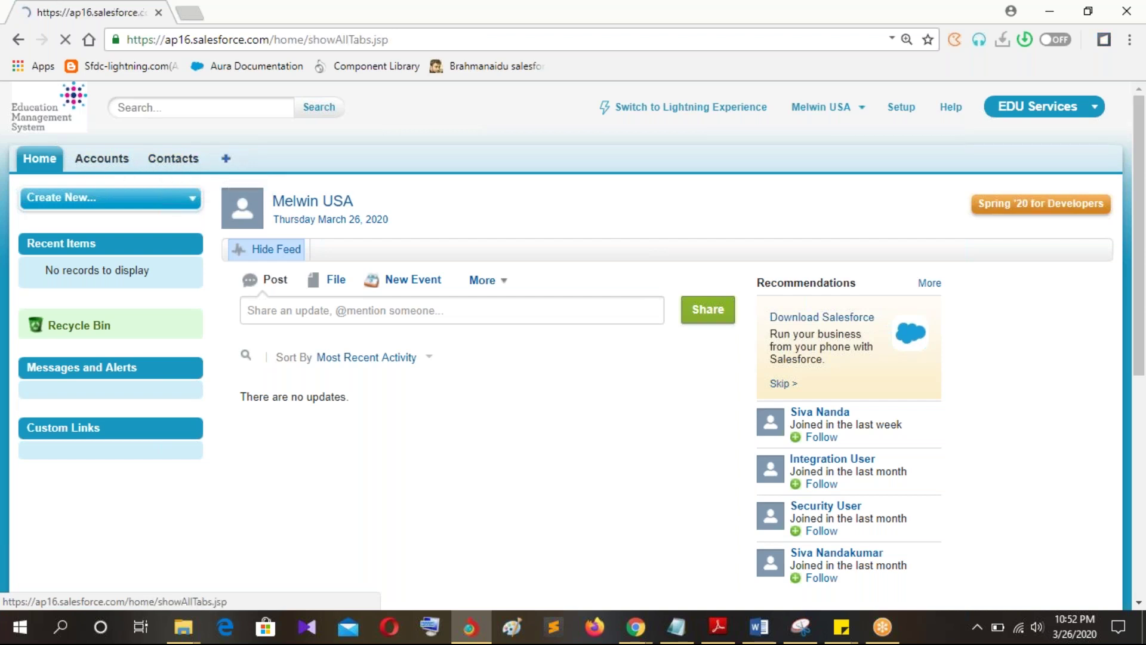
scroll(423, 500, down, 2)
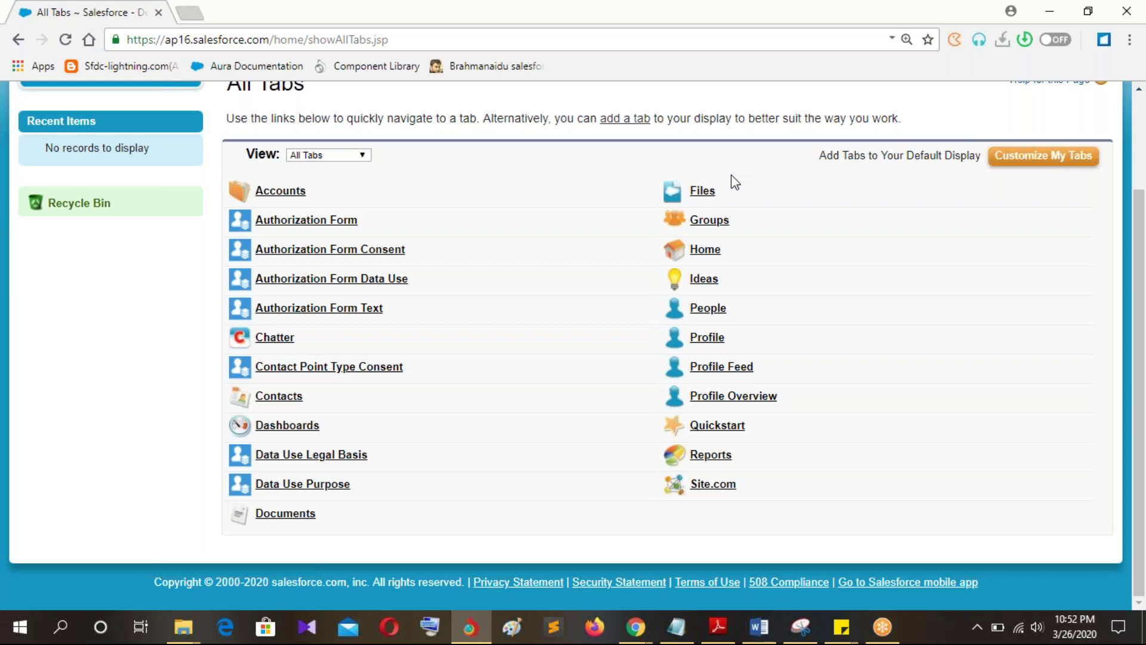
scroll(888, 238, up, 3)
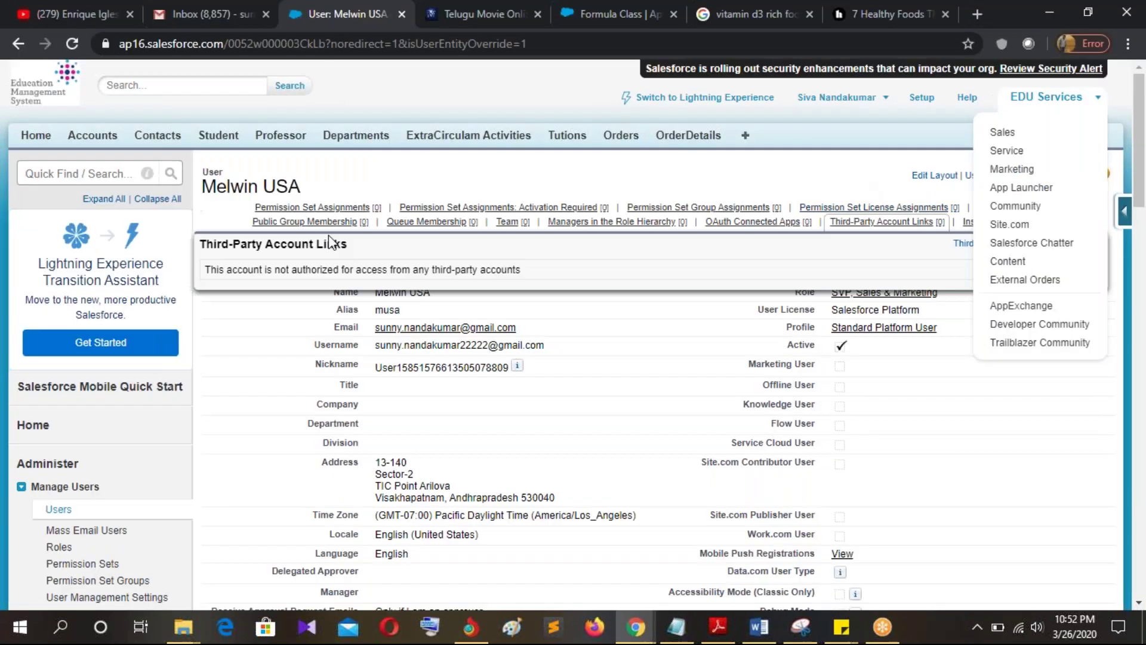
Open the Profiles list and edit the Standard Platform User profile
scroll(166, 263, down, 7)
scroll(473, 211, up, 4)
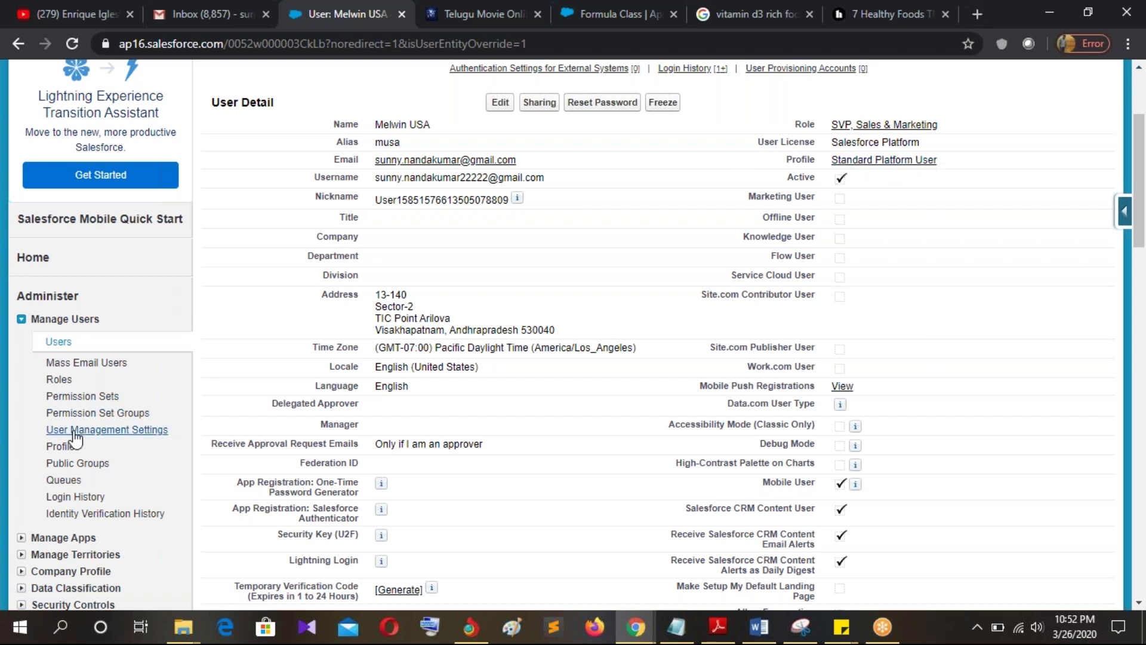
click(65, 449)
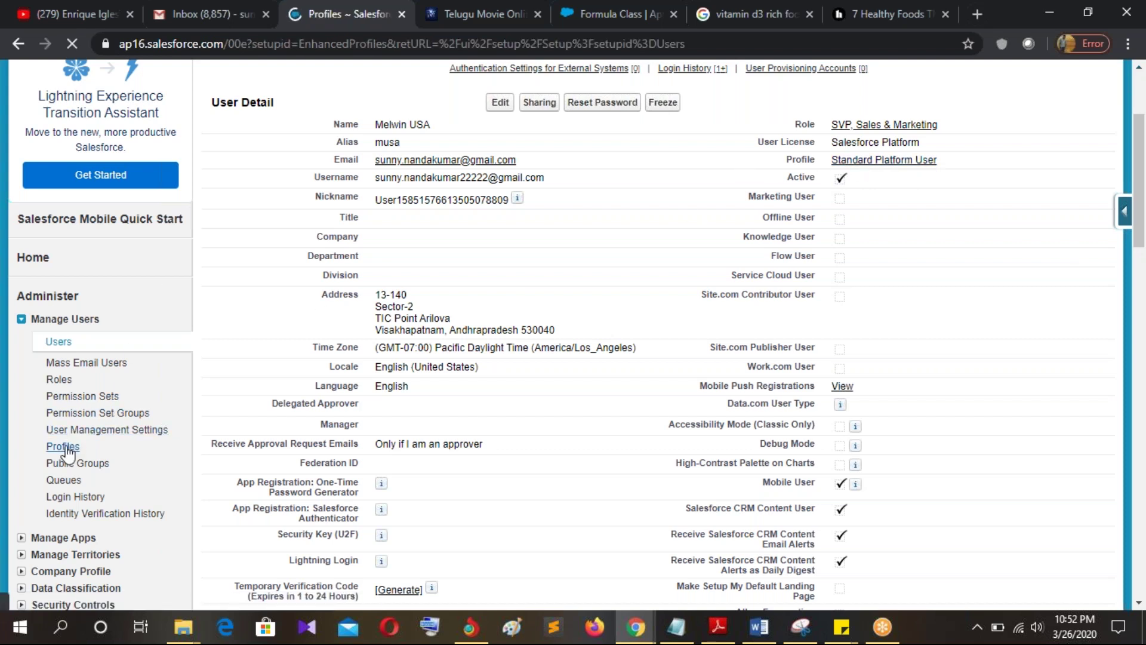
scroll(383, 448, down, 6)
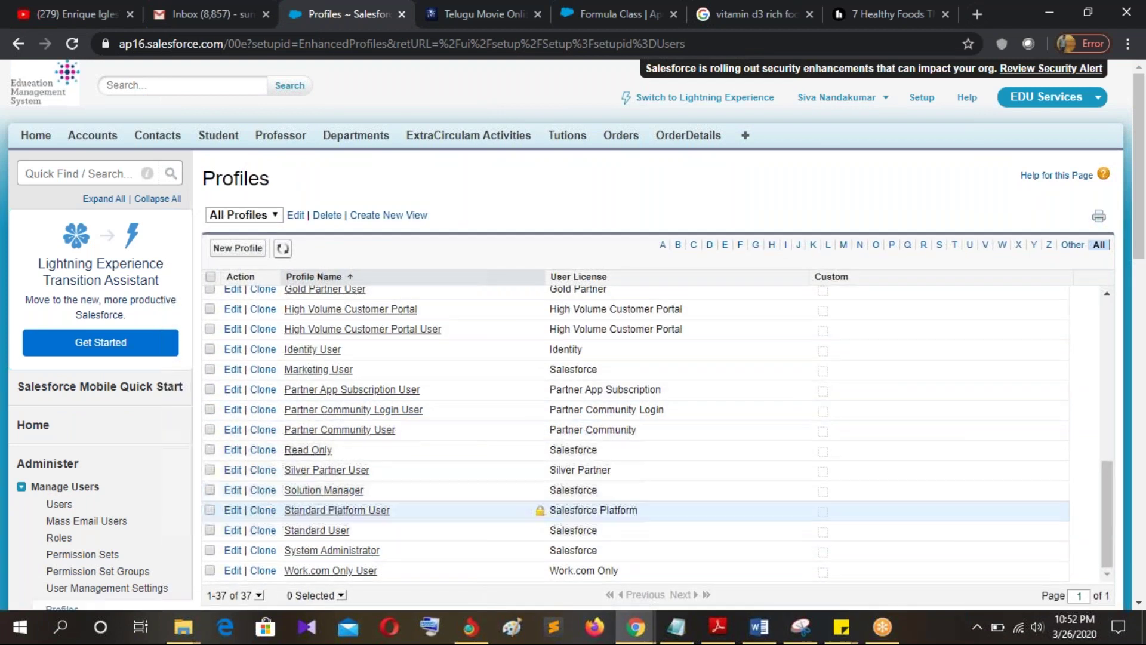
click(238, 511)
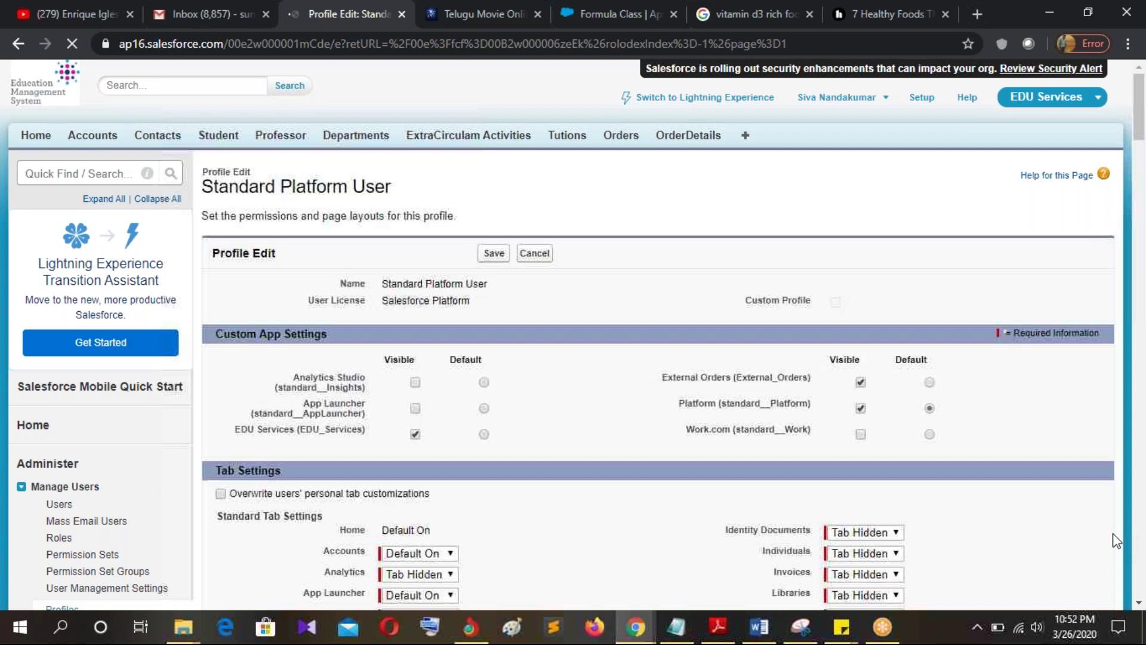
Highlight the Custom Object Permissions and External Object Permissions headings on the profile page
scroll(1116, 532, down, 15)
scroll(1113, 537, down, 20)
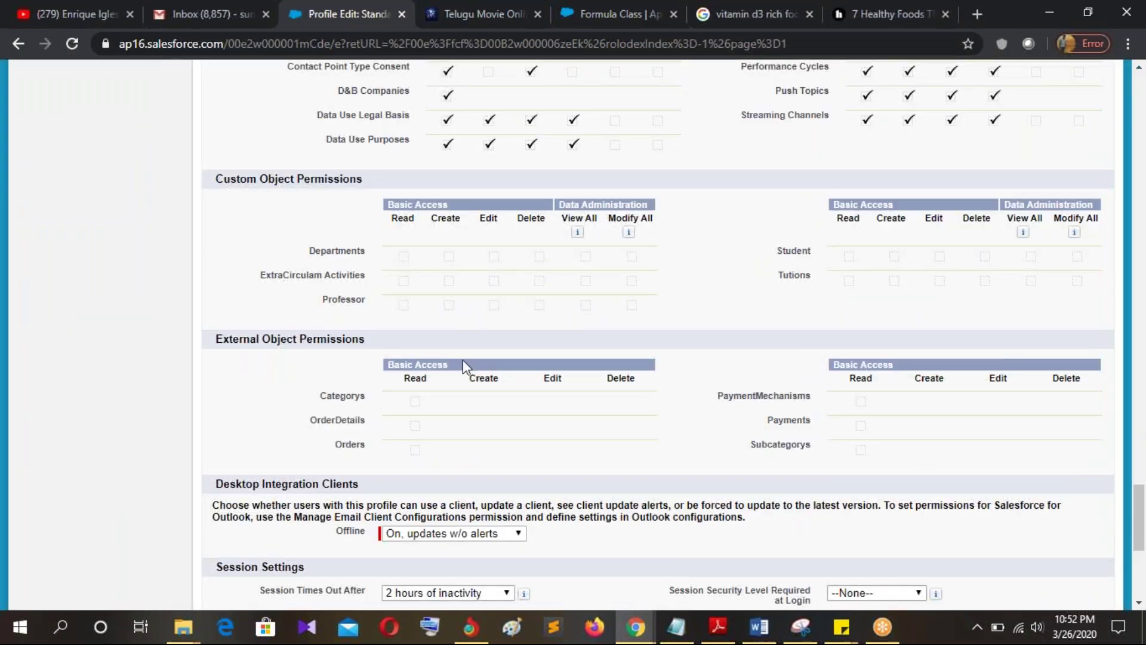
scroll(531, 268, up, 20)
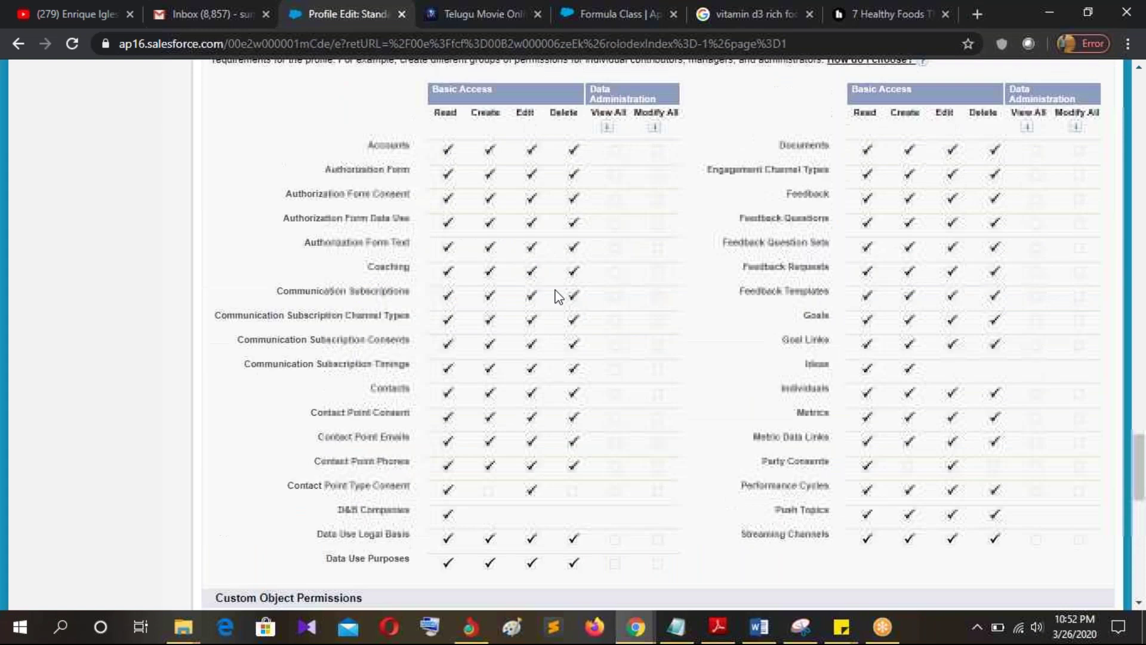
scroll(596, 281, up, 10)
scroll(597, 286, down, 20)
scroll(597, 338, down, 8)
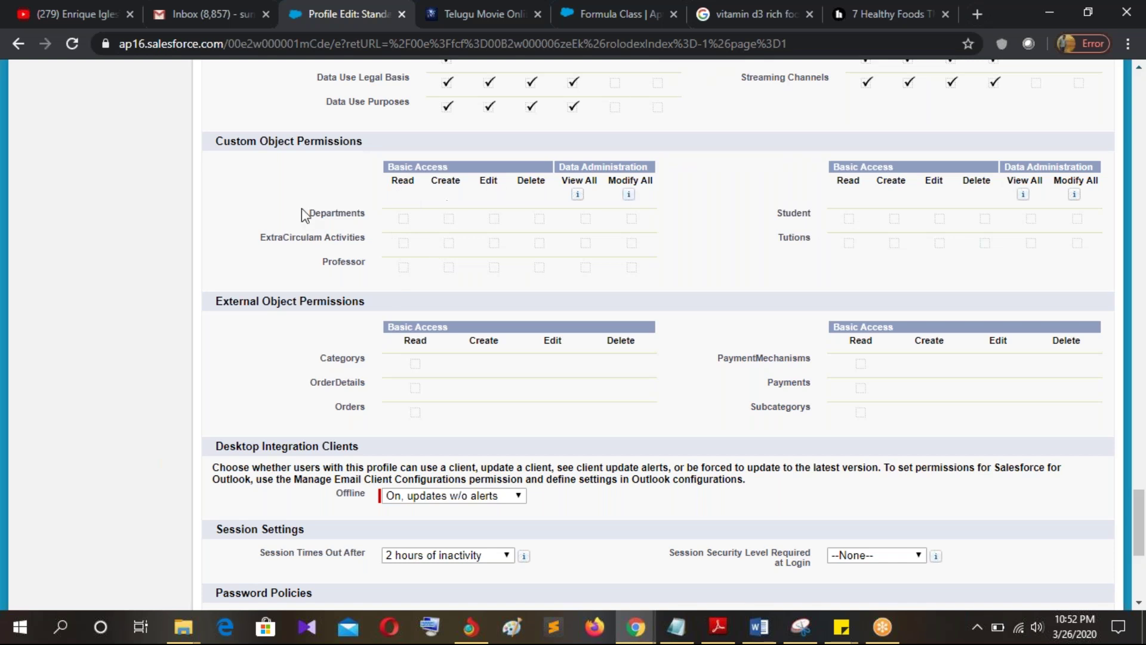
drag(222, 141, 398, 155)
drag(216, 301, 375, 309)
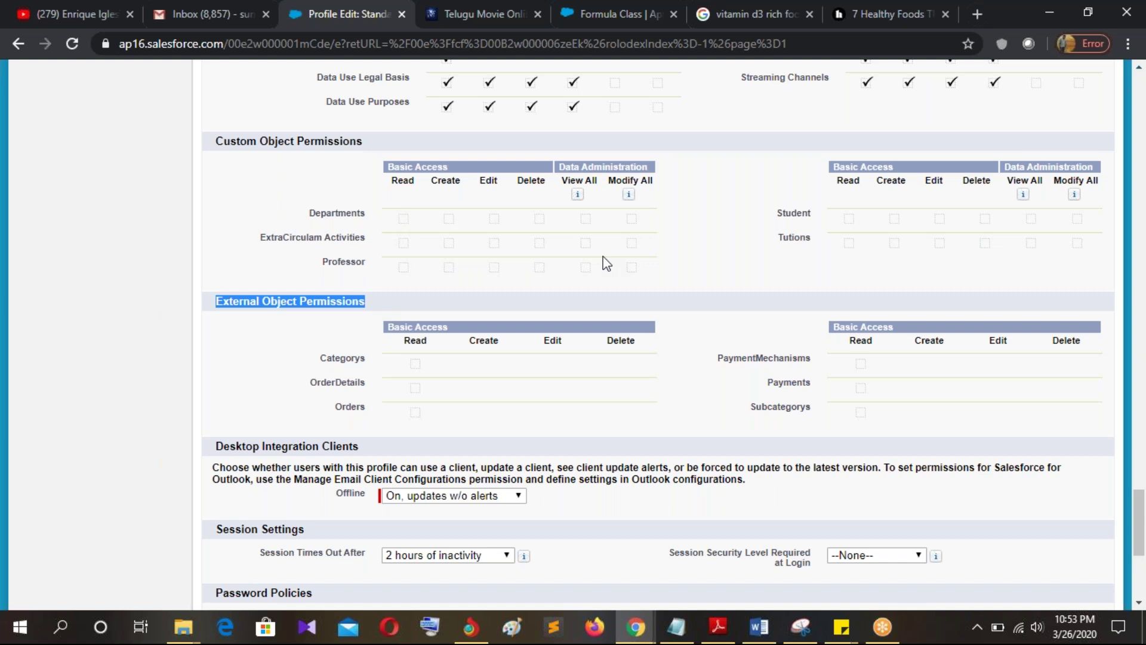
Highlight the Read, Create, Edit and Delete column labels, then switch to Paint
double_click(402, 181)
click(454, 179)
double_click(454, 180)
double_click(486, 179)
double_click(529, 182)
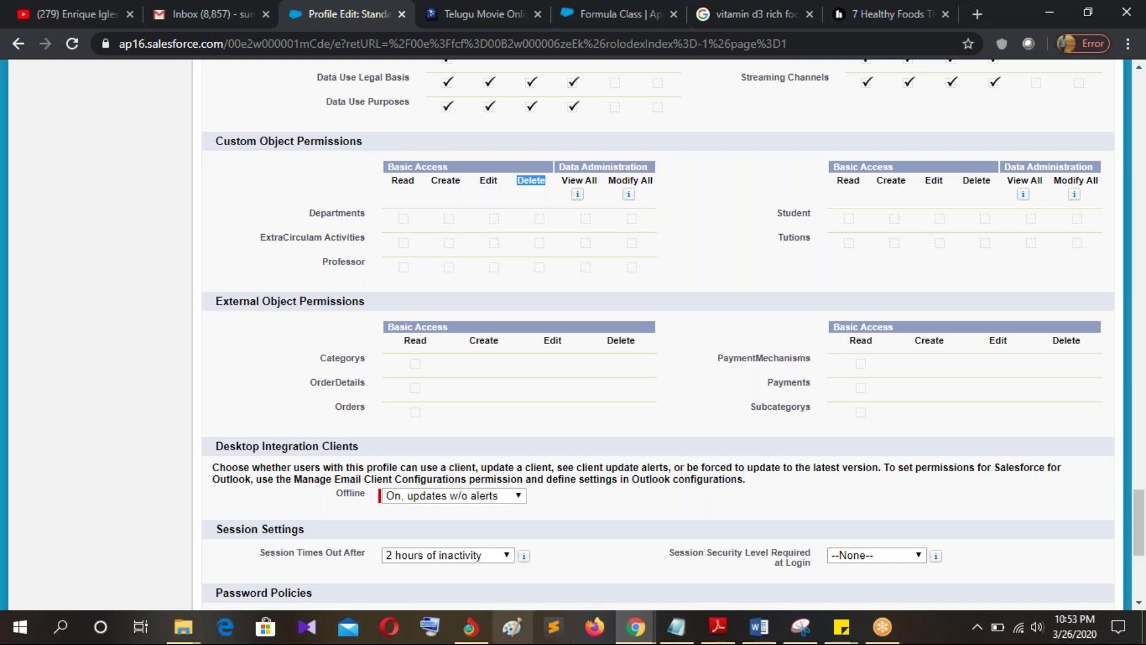
click(512, 626)
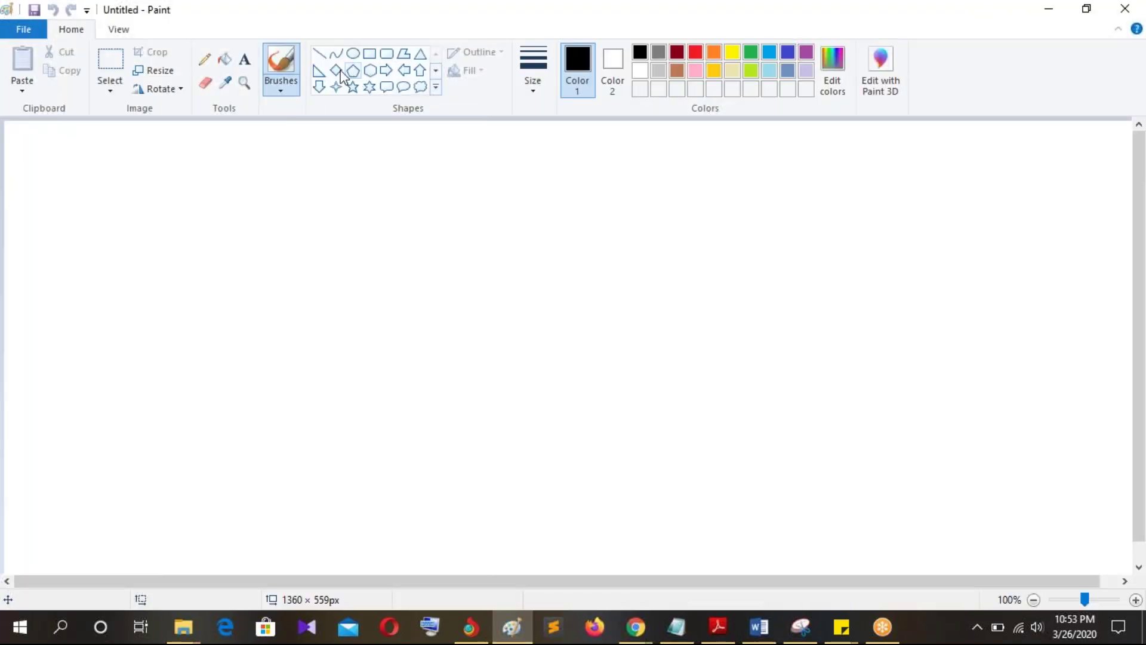
Add a Paint text box headed CRUD listing C = Create, R = Read, U= Update/Edit, D = Delete
click(244, 59)
click(233, 168)
text(CRUD)
key(Return)
key(Return)
key(Return)
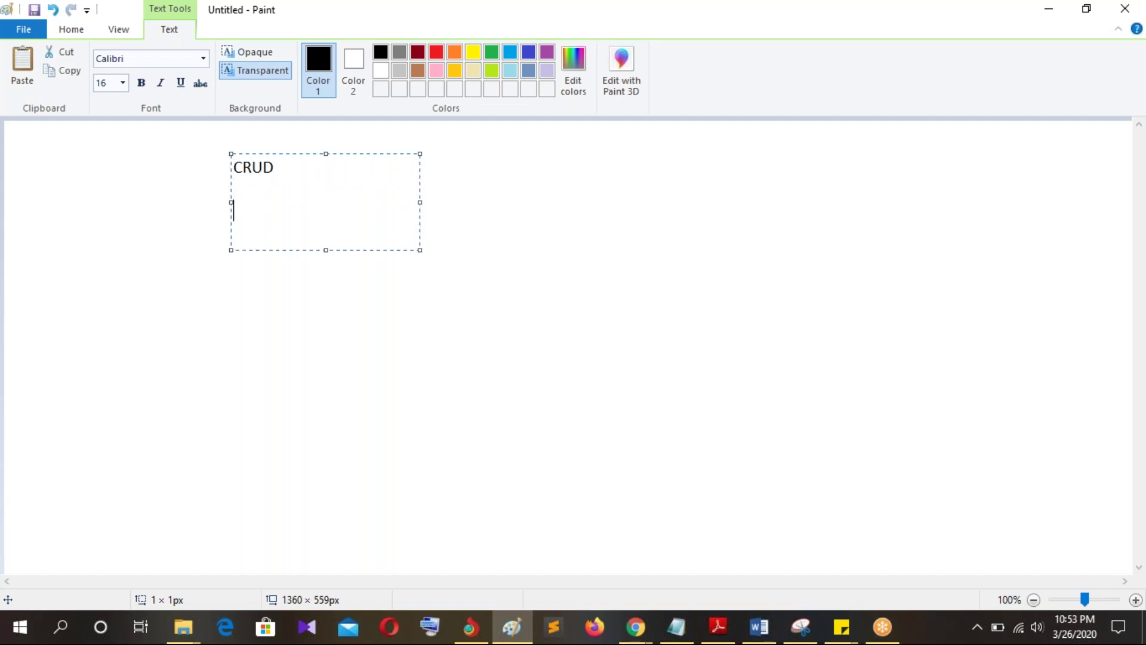
text(C = Create)
key(Return)
text(R = Read)
key(Return)
text(U)
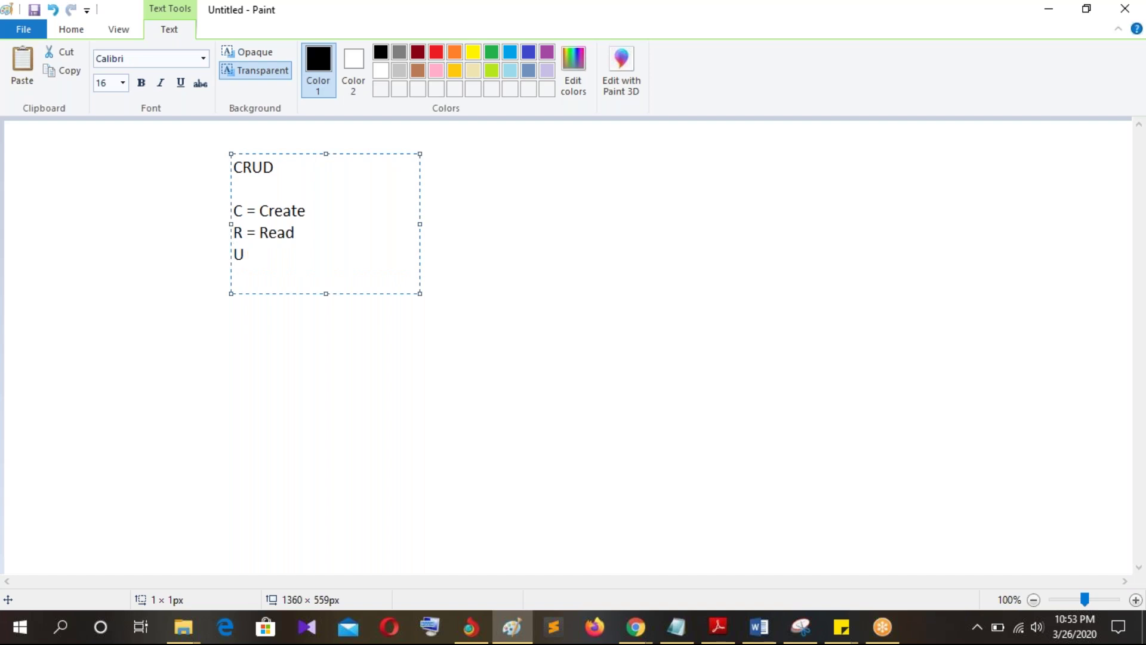
text(= Update)
key(Return)
text(D = Delete)
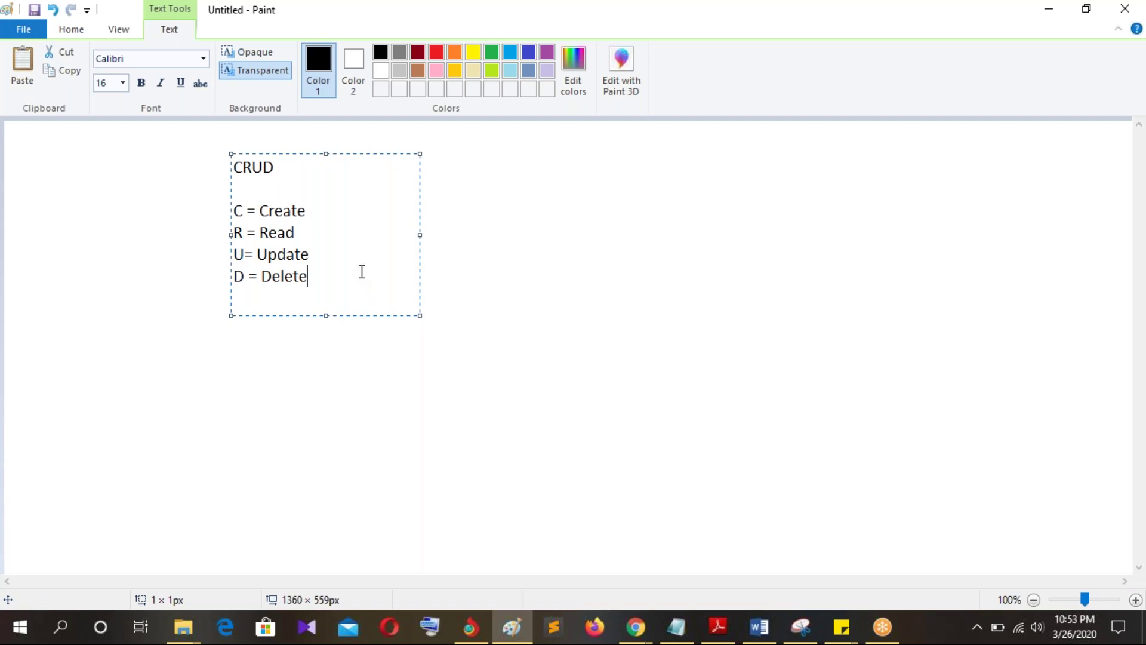
text(/Edit)
key(alt+Tab)
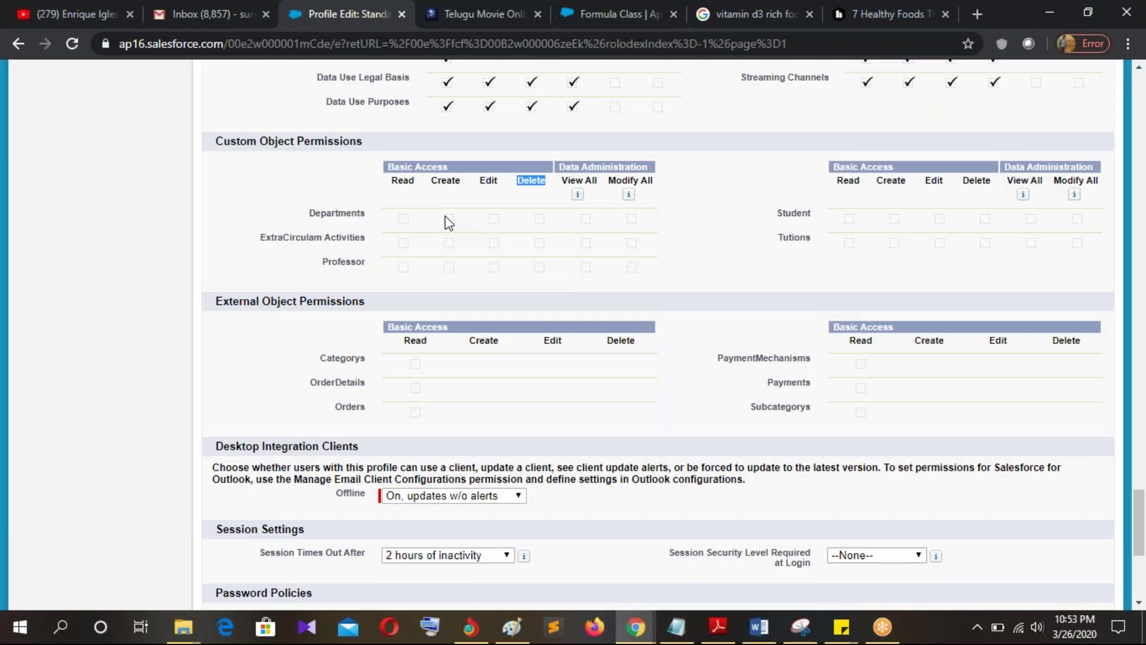
key(alt+Tab)
drag(312, 278, 232, 219)
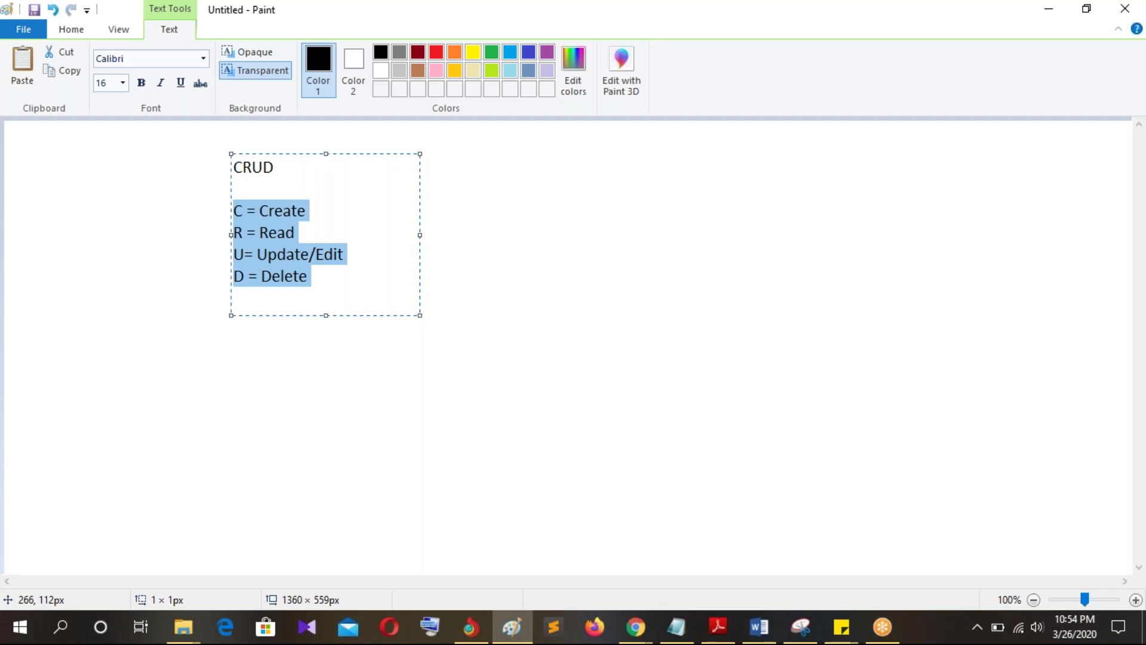
Finish the CRUD legend text and draw a large rectangle to the right of it
click(304, 210)
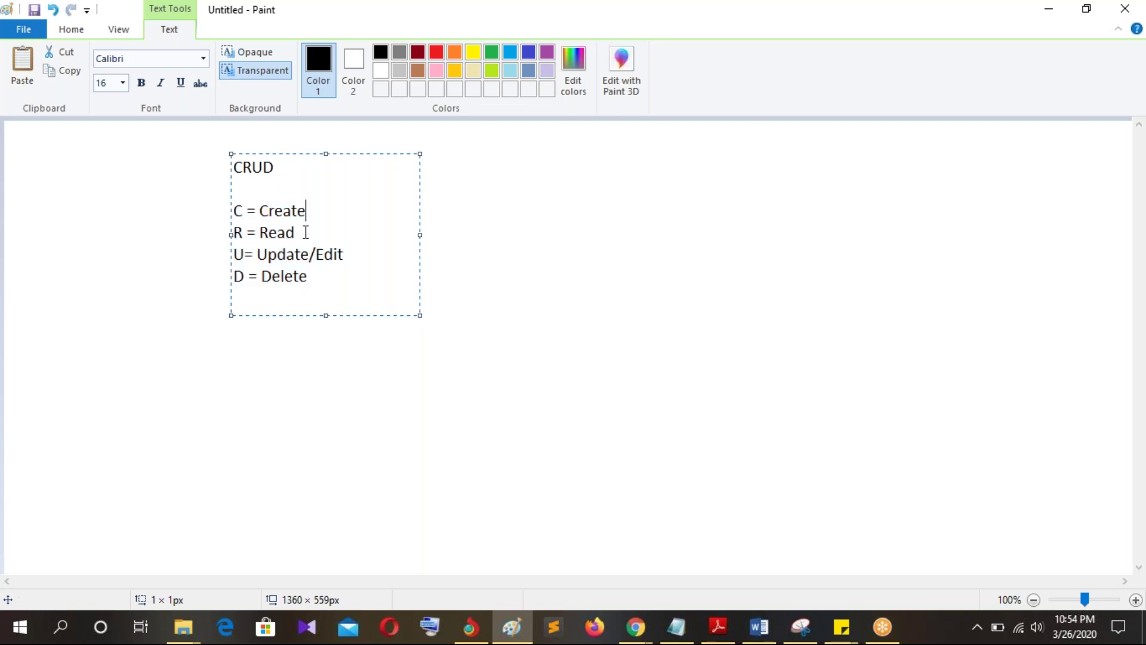
drag(304, 231, 234, 216)
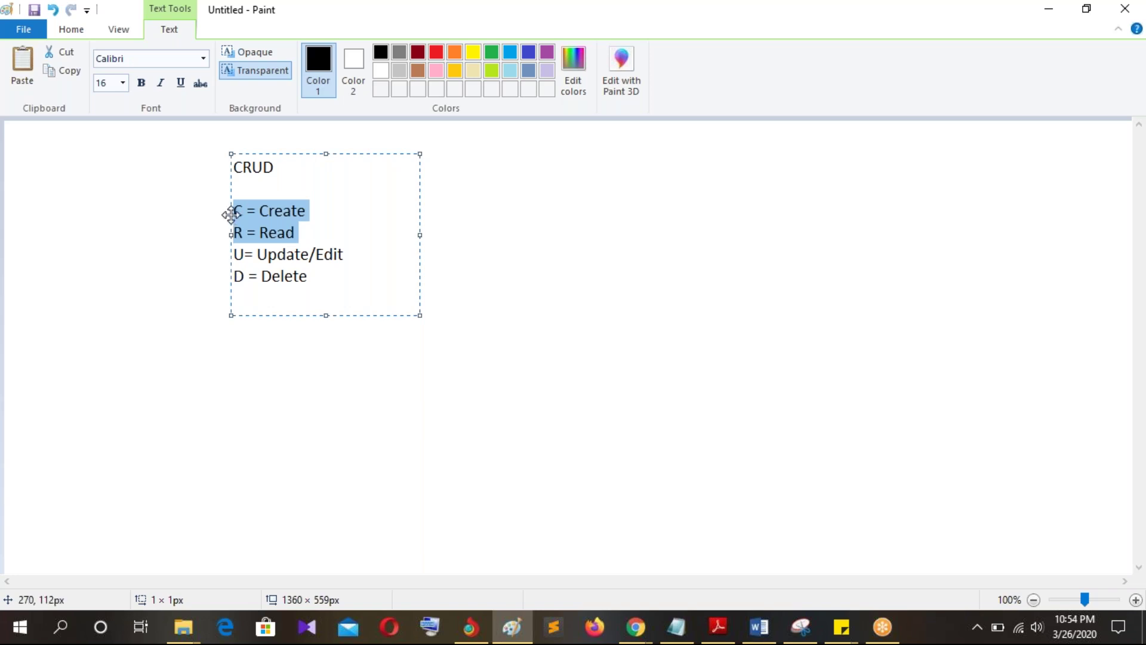
click(550, 198)
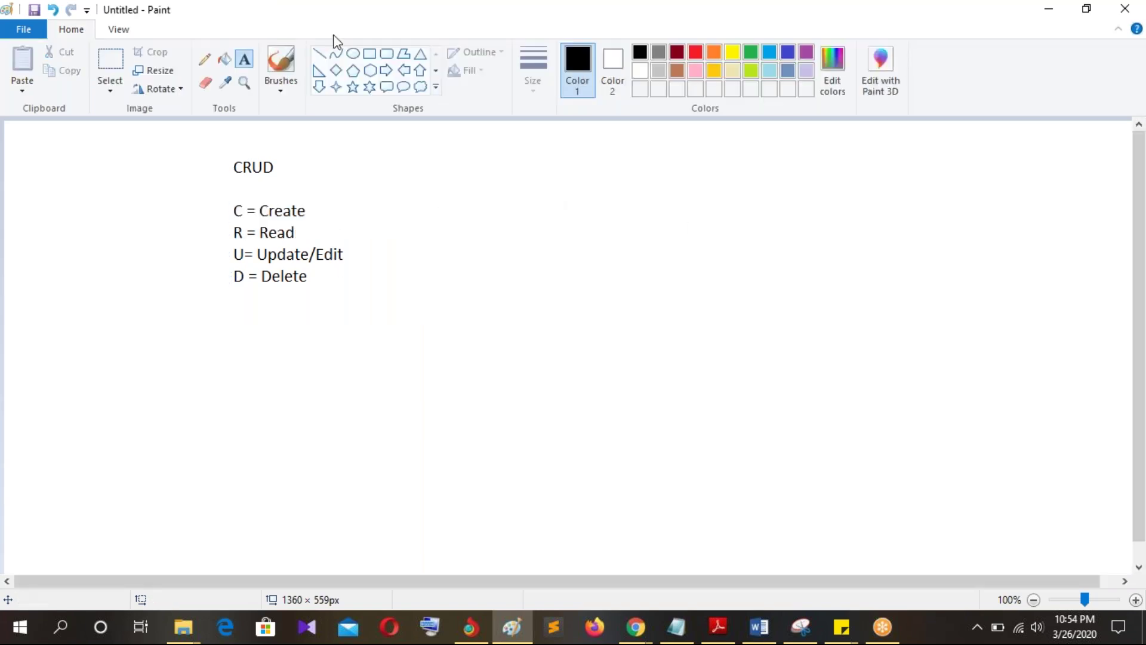
click(369, 54)
drag(451, 136, 1117, 364)
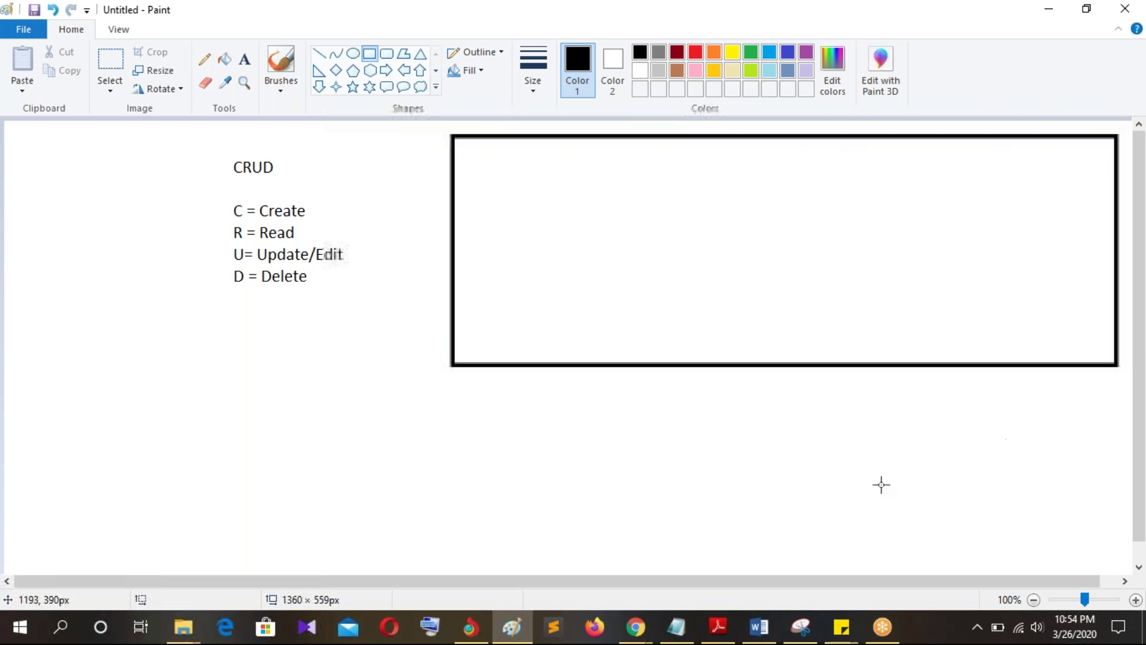
Draw a simple figure with an oval head above a rectangle body at the canvas top-left
click(357, 55)
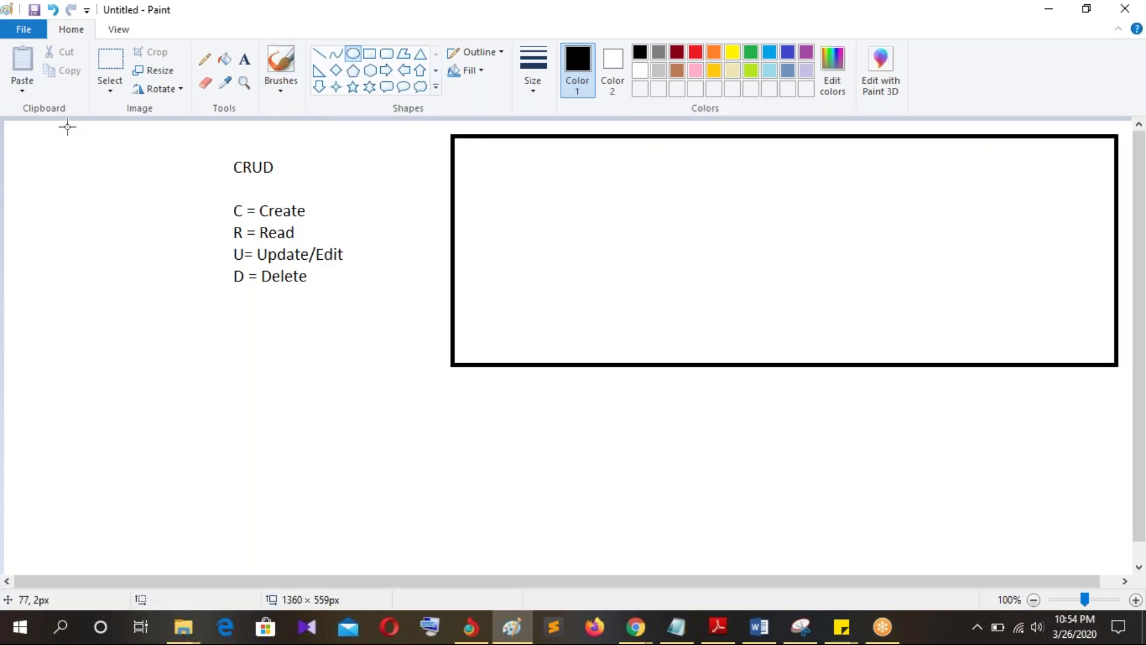
drag(66, 128, 119, 220)
click(369, 54)
click(134, 188)
Move the figure into the large box and paste a second copy beside it
click(110, 63)
drag(35, 125, 137, 229)
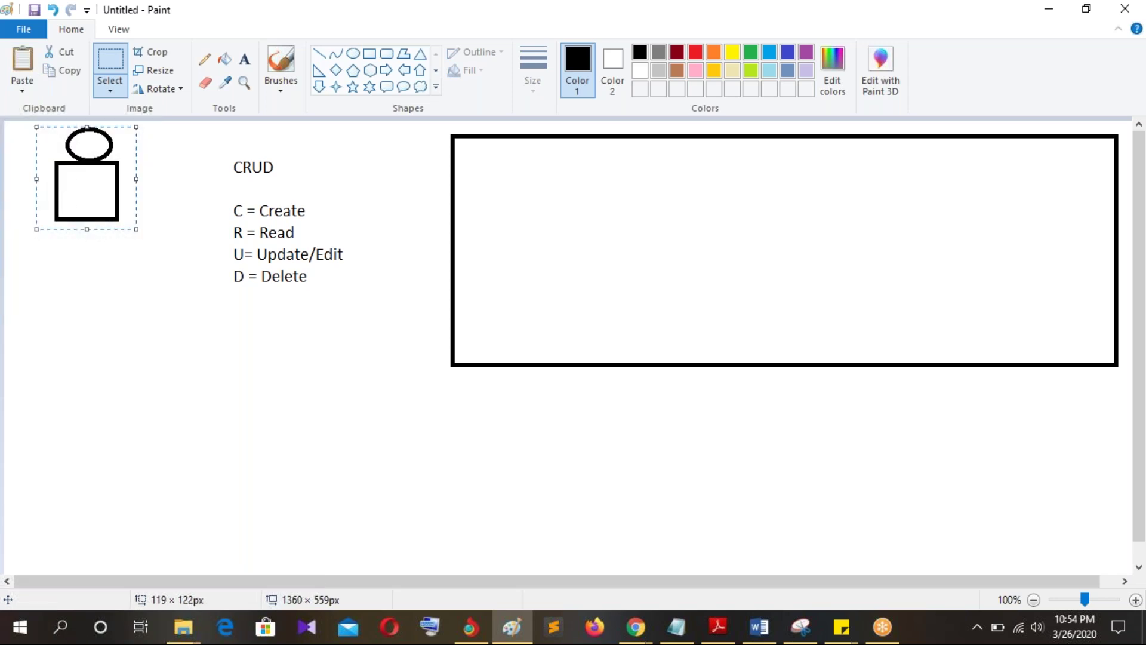
drag(43, 157, 496, 177)
key(ctrl+v)
drag(52, 164, 771, 179)
click(564, 447)
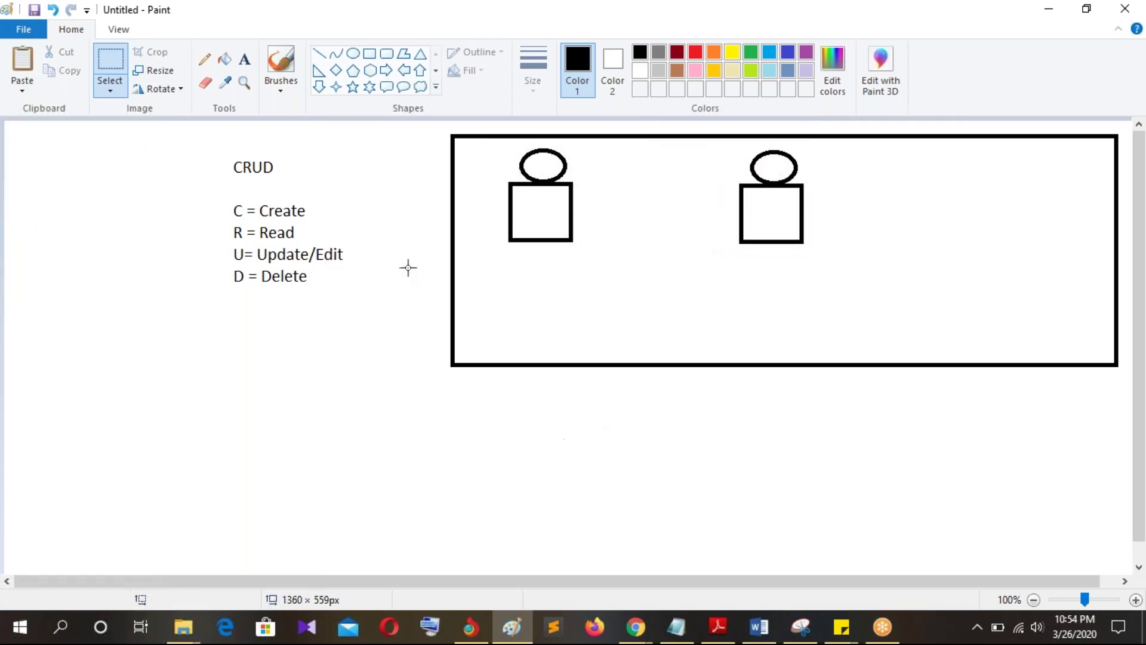
Label the two figures 'HOD' and 'Proinciple' (Principle) beneath them
click(498, 269)
text(HOD)
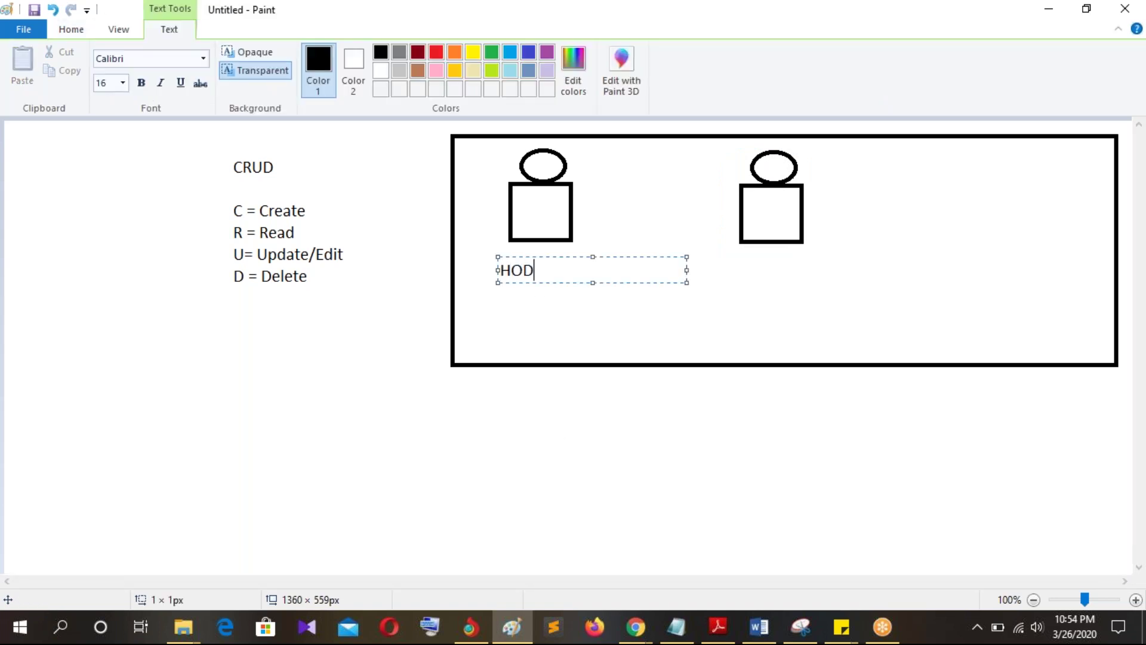
click(736, 278)
click(721, 256)
text(Pro)
text(inciple)
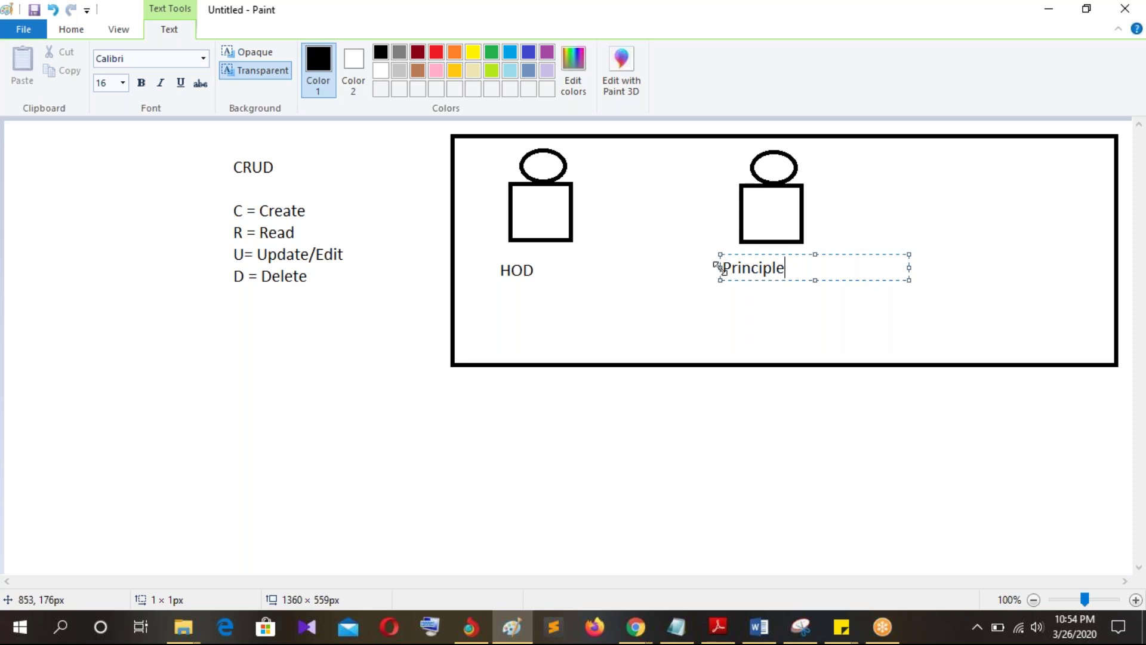
click(796, 335)
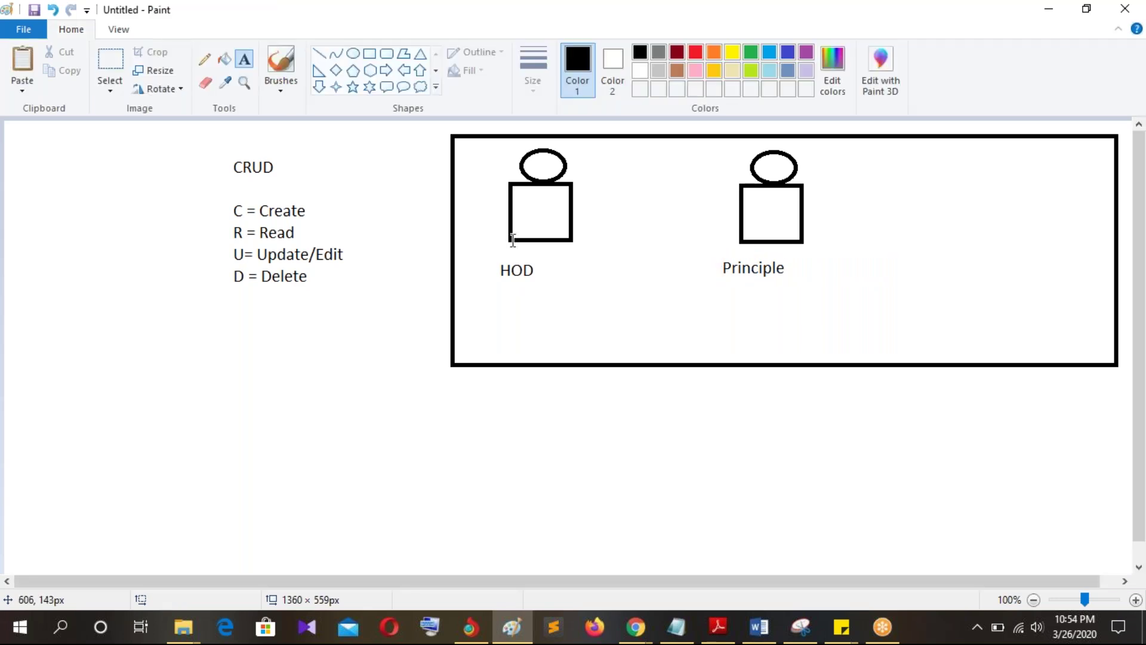